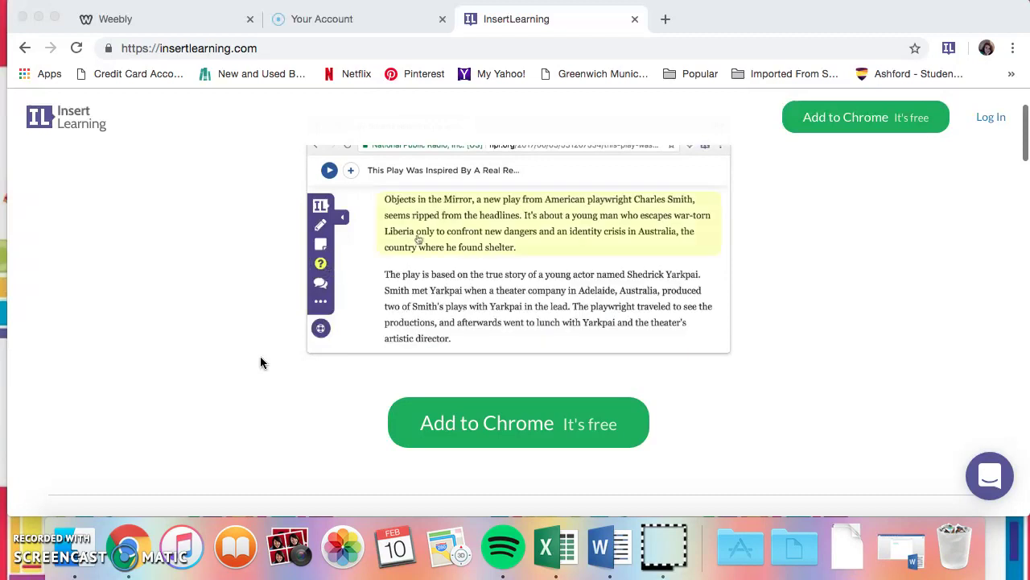
Step: Go to the InsertLearning login and sign in to the dashboard with Google
{"action": "left_click", "coordinate": [993, 121]}
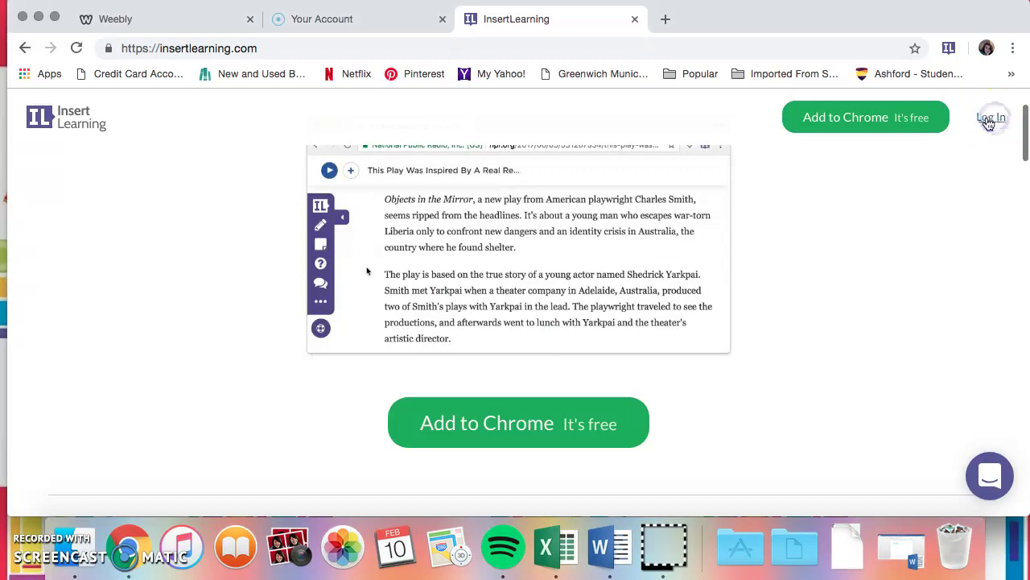
{"action": "left_click", "coordinate": [990, 119]}
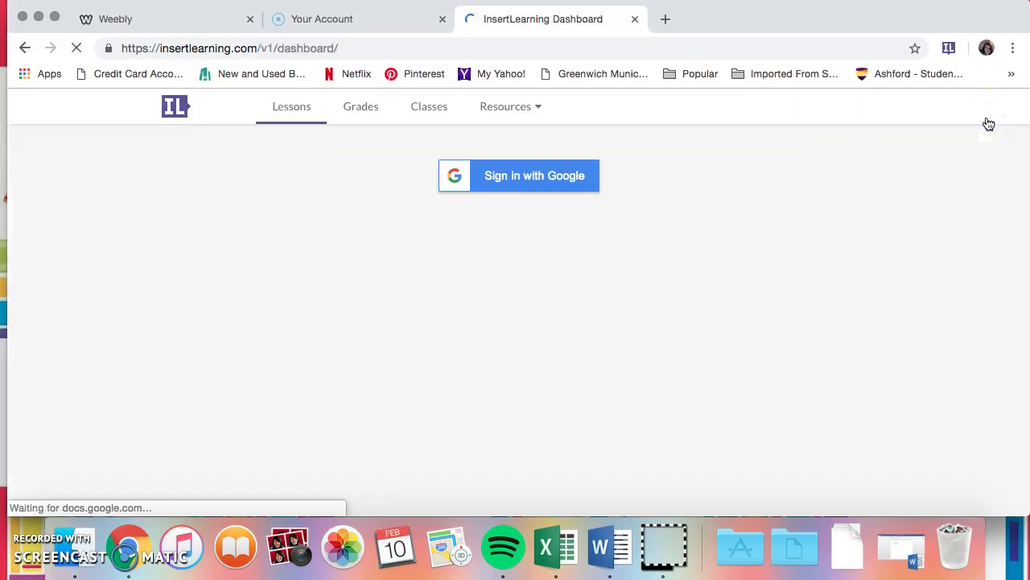
{"action": "left_click", "coordinate": [522, 181]}
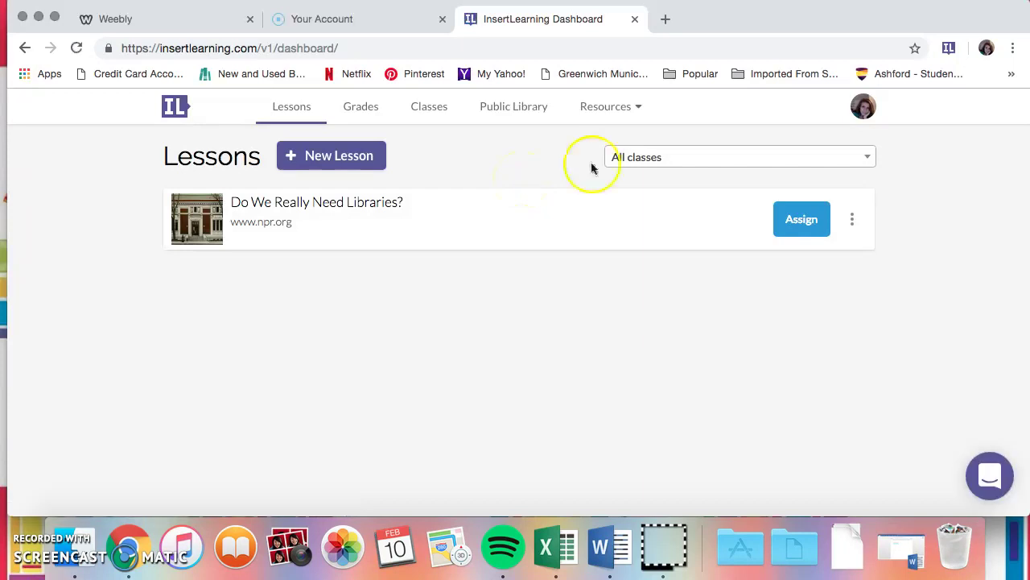
Step: Sign out of the account through its profile and sign back in with the first listed Google account
{"action": "left_click", "coordinate": [862, 106]}
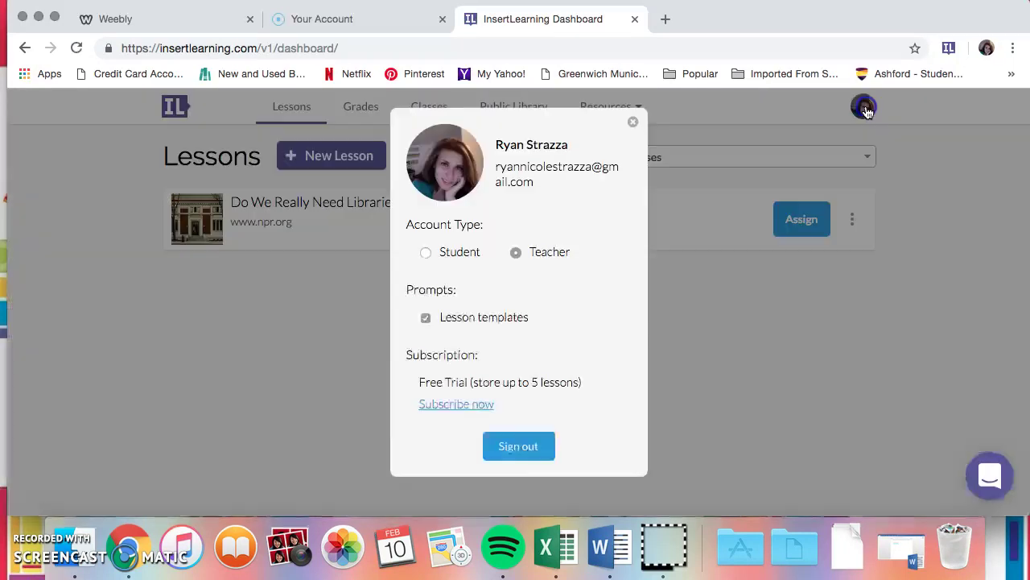
{"action": "left_click", "coordinate": [550, 435]}
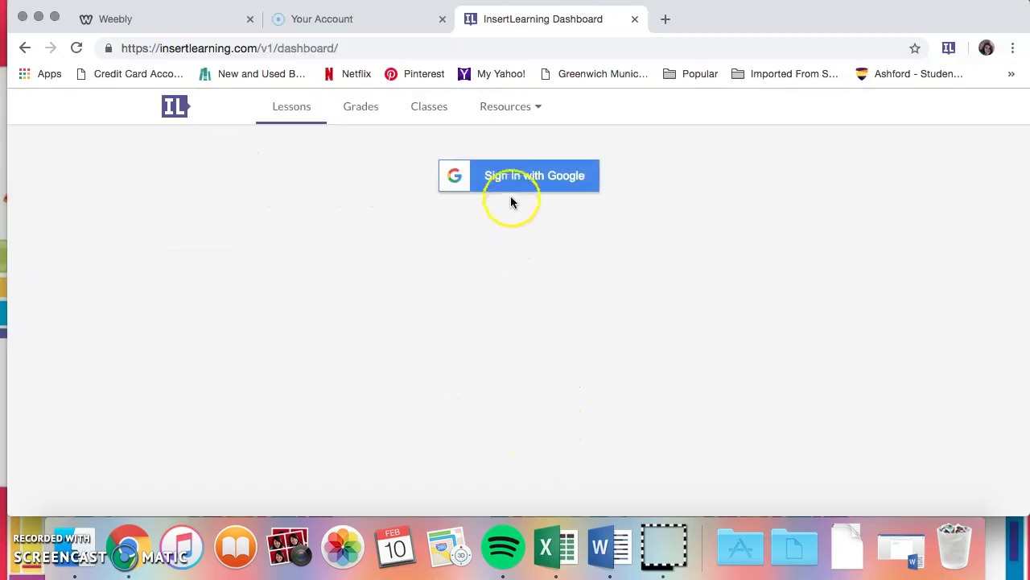
{"action": "left_click", "coordinate": [515, 185]}
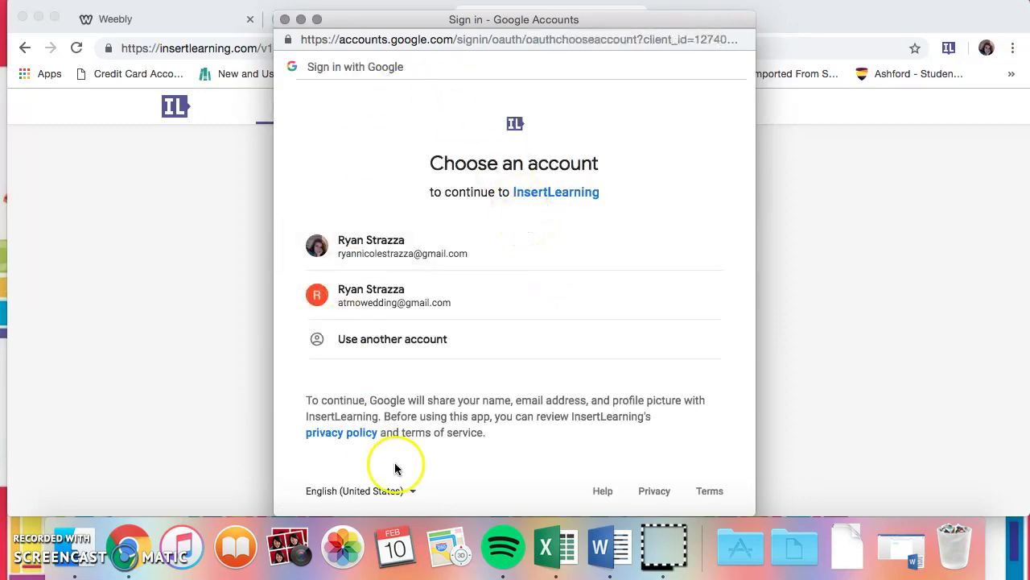
{"action": "left_click", "coordinate": [497, 267]}
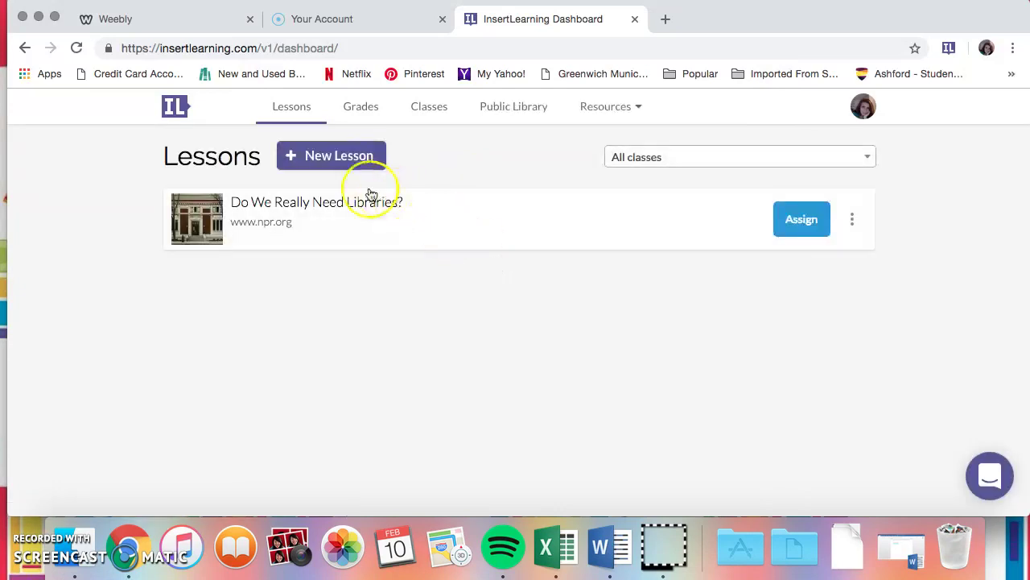
Step: Look over the Grades page with its filters and the Classes page
{"action": "left_click", "coordinate": [358, 112]}
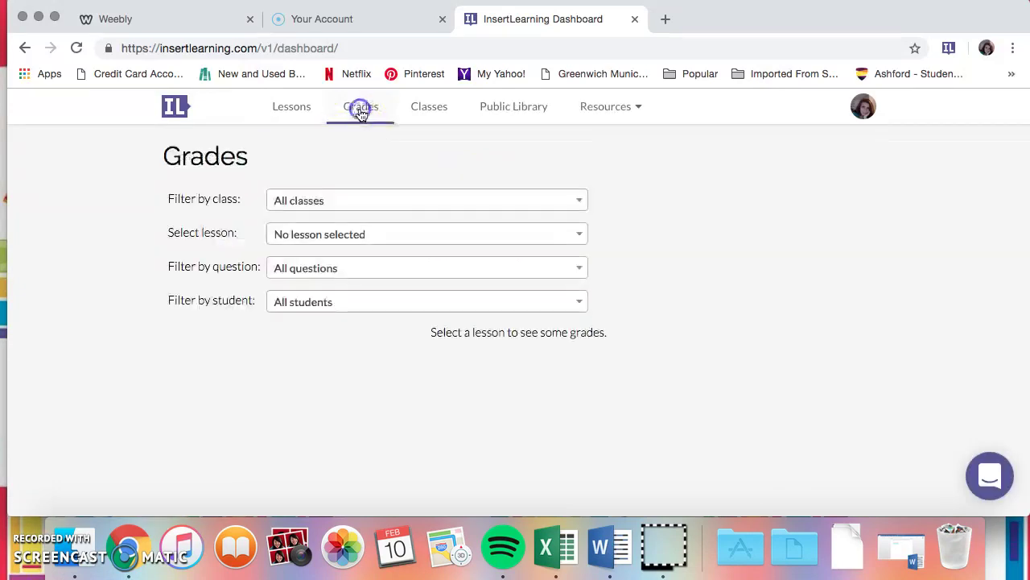
{"action": "left_click", "coordinate": [429, 114]}
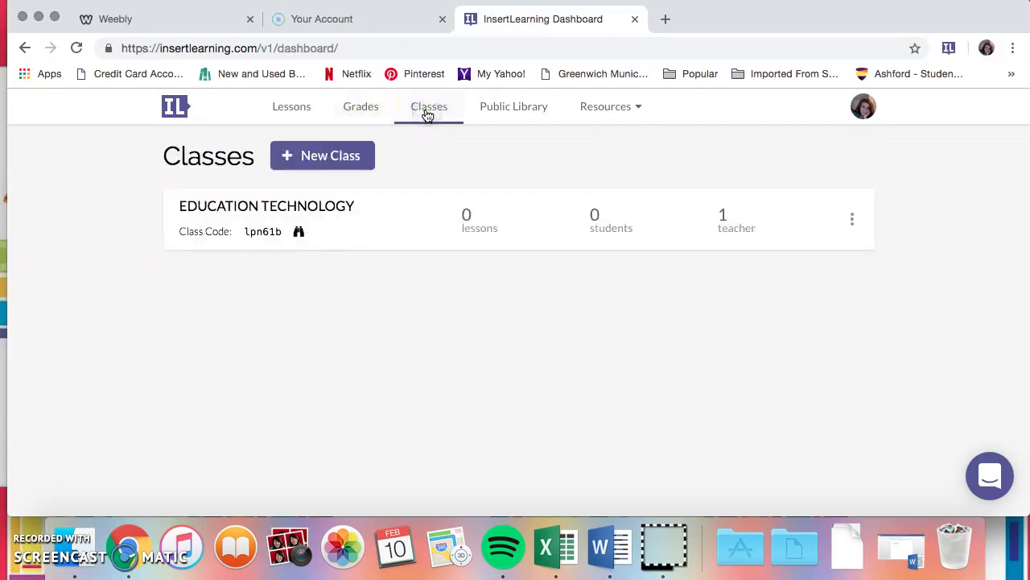
{"action": "left_click", "coordinate": [341, 168]}
Step: Browse the shared lessons in the Public Library and look over the available resource options
{"action": "left_click", "coordinate": [516, 107]}
{"action": "left_click", "coordinate": [516, 110]}
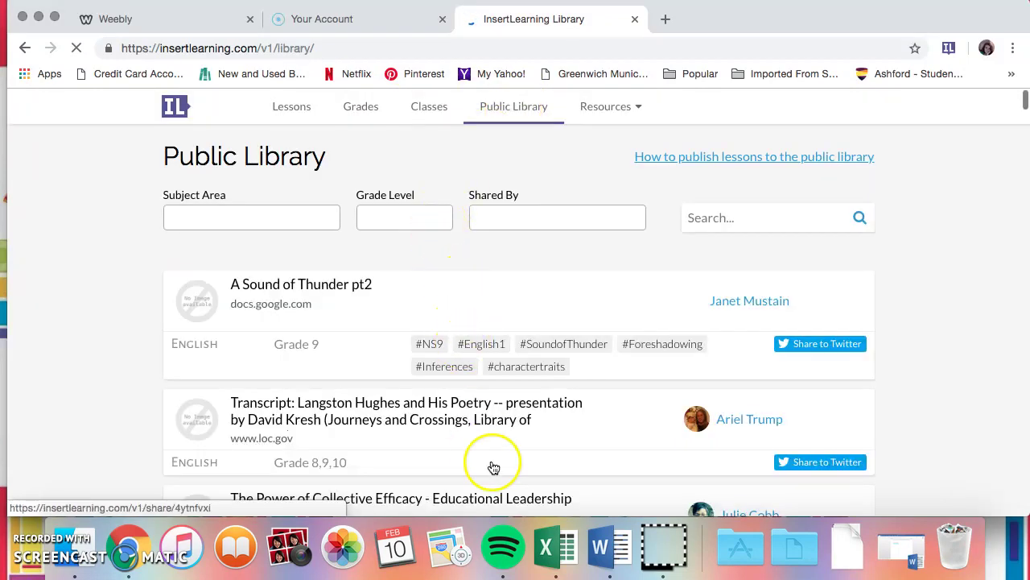
{"action": "scroll", "coordinate": [493, 467], "scroll_direction": "down", "scroll_amount": 5}
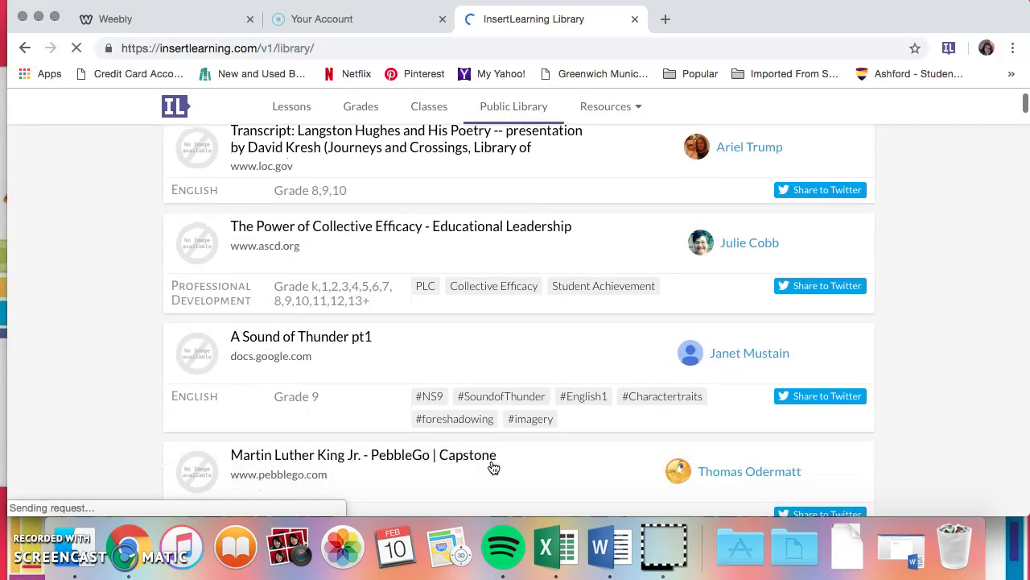
{"action": "scroll", "coordinate": [494, 467], "scroll_direction": "up", "scroll_amount": 5}
{"action": "left_click", "coordinate": [518, 425]}
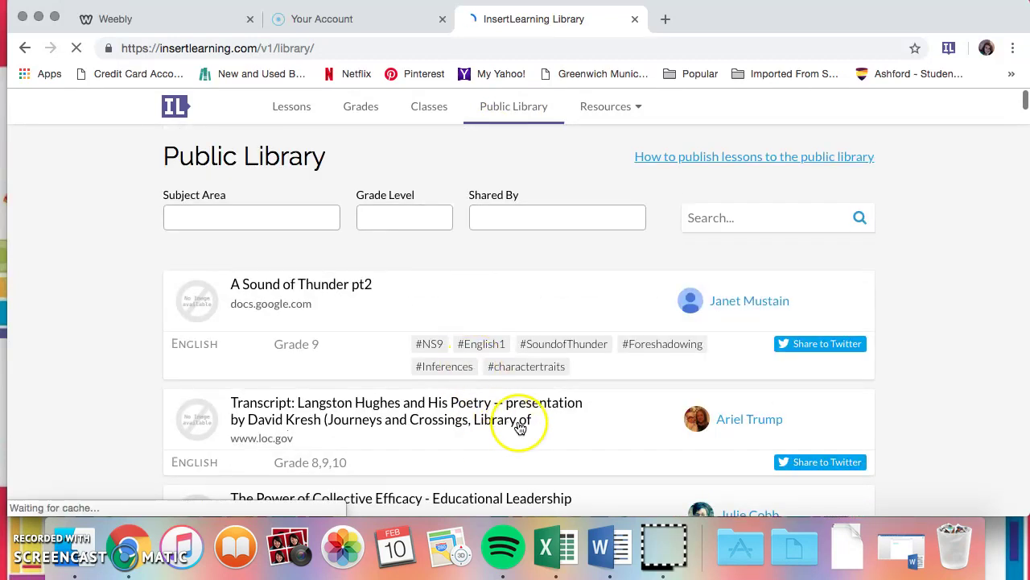
{"action": "scroll", "coordinate": [531, 420], "scroll_direction": "down", "scroll_amount": 6}
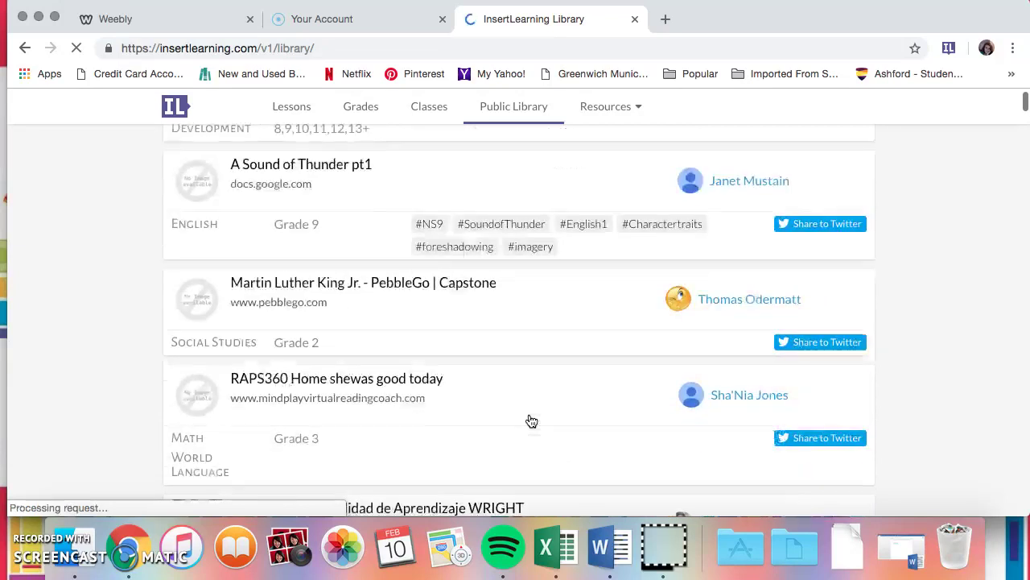
{"action": "scroll", "coordinate": [530, 420], "scroll_direction": "down", "scroll_amount": 3}
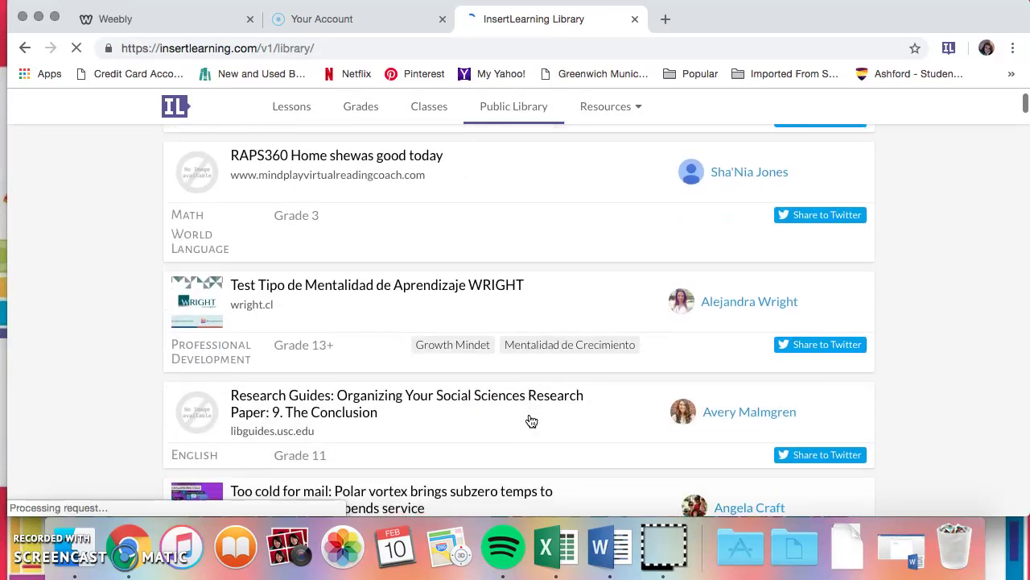
{"action": "left_click", "coordinate": [617, 109]}
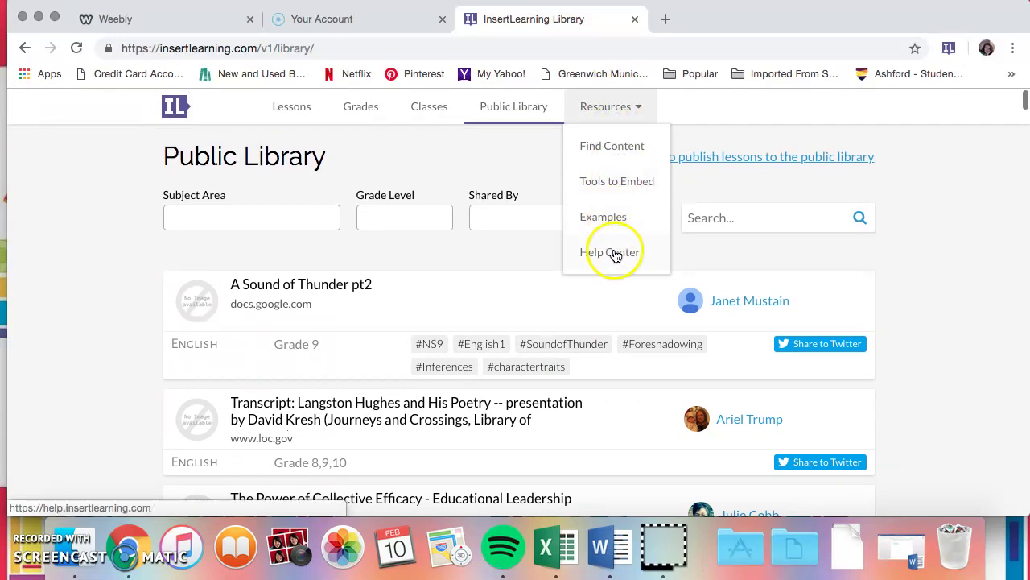
{"action": "left_click", "coordinate": [642, 105]}
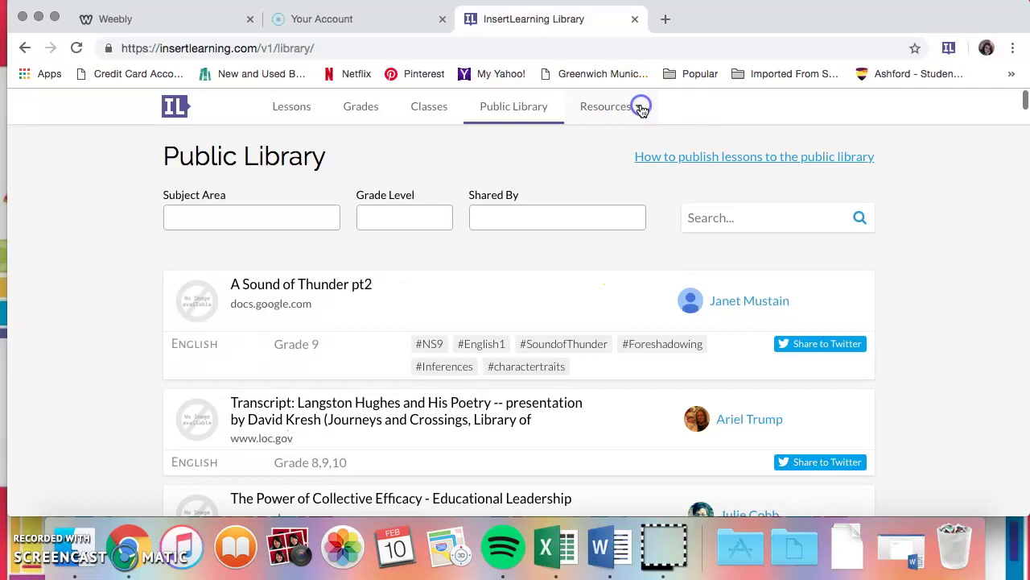
Step: Return to the lessons overview and start a new lesson using the educator-curated content search
{"action": "left_click", "coordinate": [282, 105]}
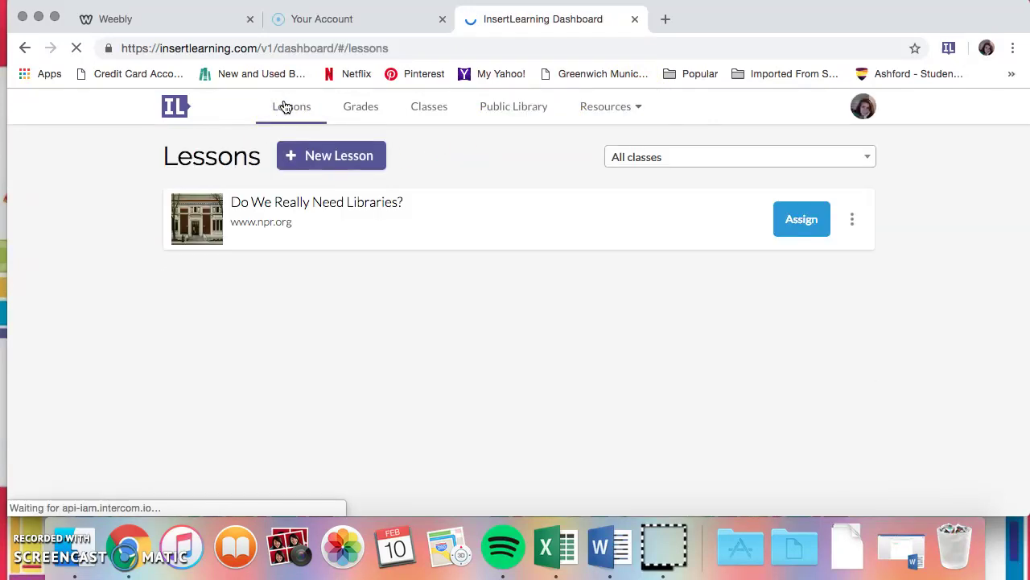
{"action": "left_click", "coordinate": [330, 152]}
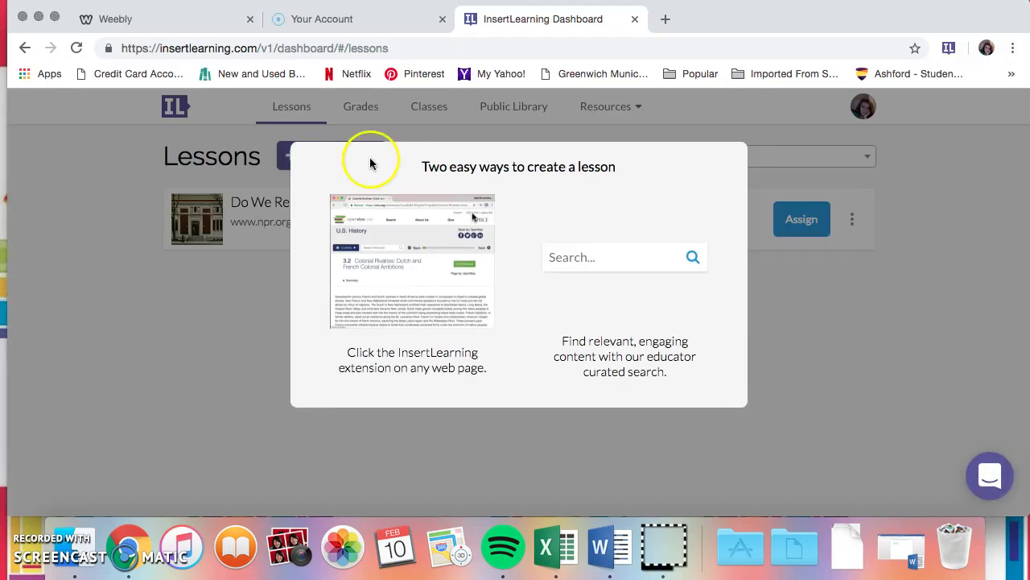
{"action": "left_click", "coordinate": [596, 266]}
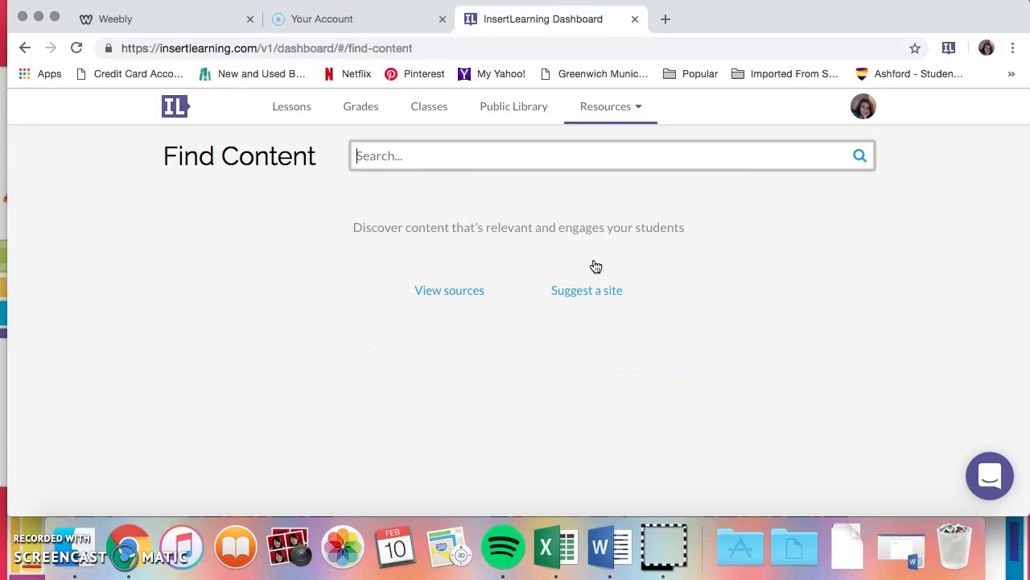
{"action": "type", "text": "educagiton"}
{"action": "key", "text": "BackSpace"}
{"action": "key", "text": "BackSpace"}
{"action": "key", "text": "BackSpace"}
{"action": "key", "text": "BackSpace"}
{"action": "type", "text": "on technology iss"}
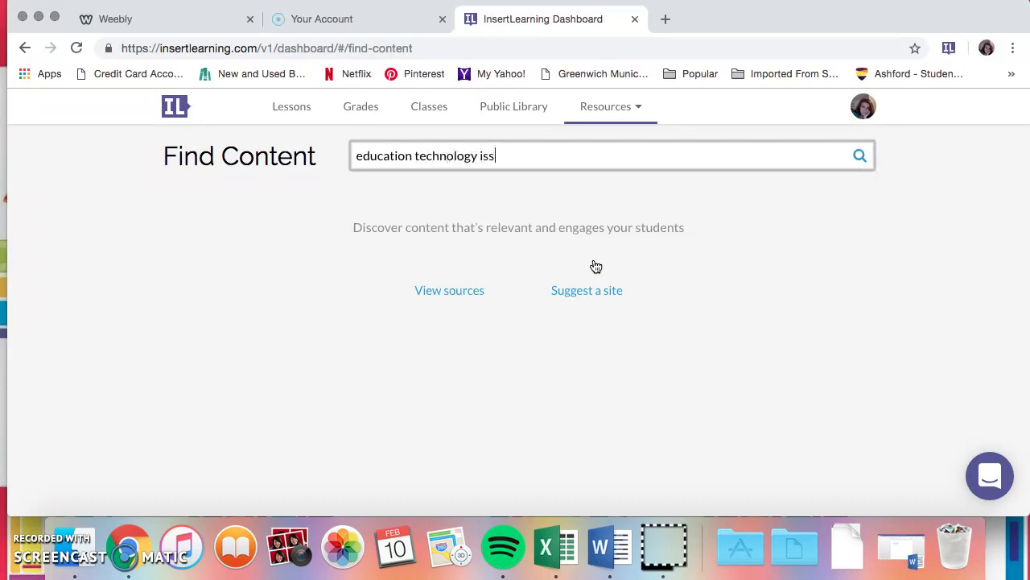
{"action": "key", "text": "BackSpace"}
{"action": "key", "text": "BackSpace"}
{"action": "key", "text": "BackSpace"}
{"action": "key", "text": "BackSpace"}
{"action": "key", "text": "BackSpace"}
{"action": "key", "text": "BackSpace"}
{"action": "key", "text": "BackSpace"}
{"action": "key", "text": "BackSpace"}
{"action": "key", "text": "BackSpace"}
{"action": "key", "text": "BackSpace"}
{"action": "key", "text": "BackSpace"}
{"action": "key", "text": "BackSpace"}
{"action": "key", "text": "BackSpace"}
{"action": "key", "text": "BackSpace"}
{"action": "key", "text": "BackSpace"}
{"action": "key", "text": "BackSpace"}
{"action": "key", "text": "BackSpace"}
{"action": "key", "text": "BackSpace"}
{"action": "key", "text": "BackSpace"}
{"action": "key", "text": "BackSpace"}
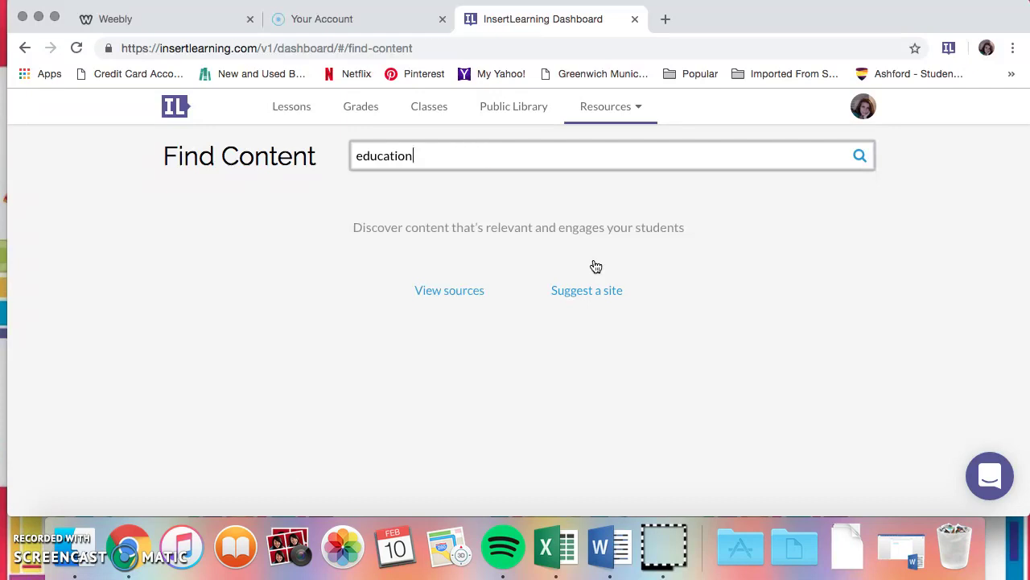
Step: Search the curated content for "current technology issues in the classroom"
{"action": "type", "text": "c"}
{"action": "type", "text": "urrent technology is"}
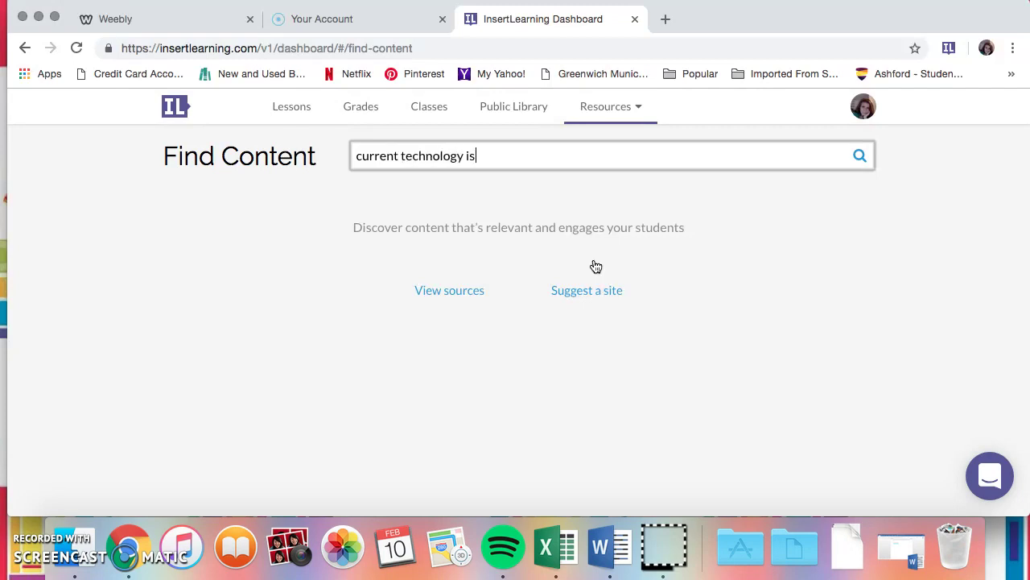
{"action": "type", "text": "sues in the classroo,"}
{"action": "key", "text": "Return"}
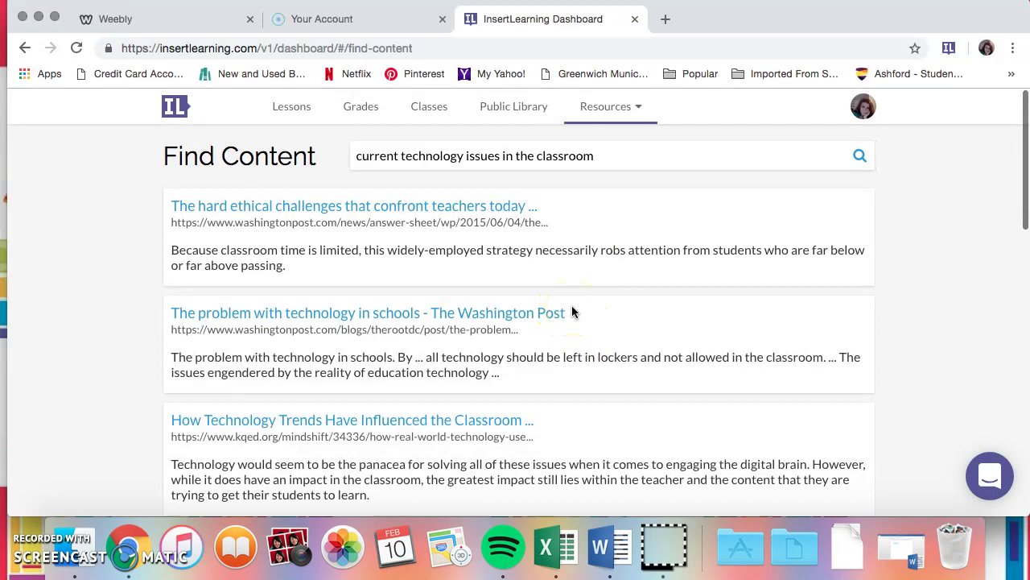
Step: Look through the first page of found articles for one suitable for the lesson
{"action": "scroll", "coordinate": [576, 311], "scroll_direction": "down", "scroll_amount": 5}
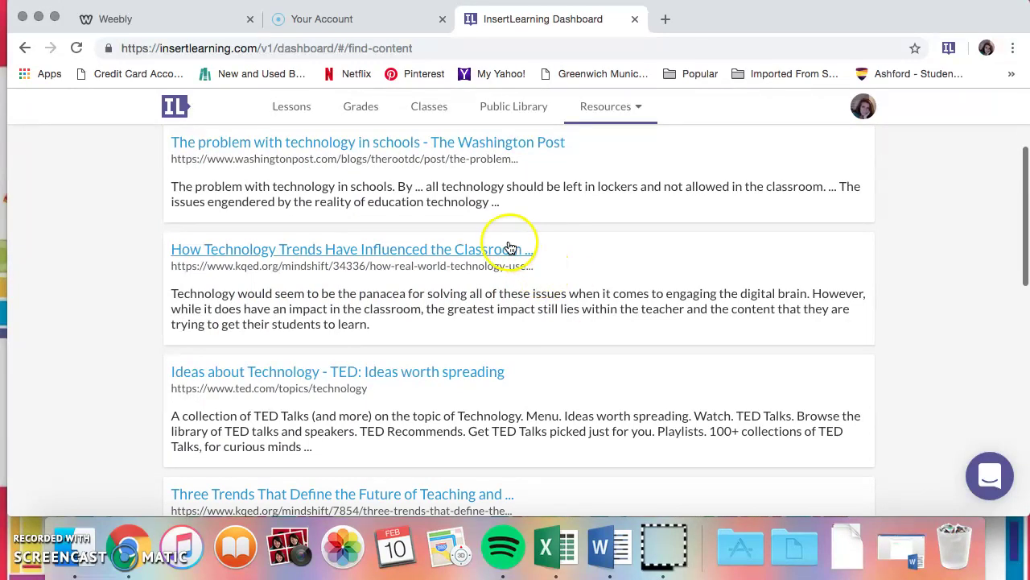
{"action": "scroll", "coordinate": [547, 292], "scroll_direction": "down", "scroll_amount": 7}
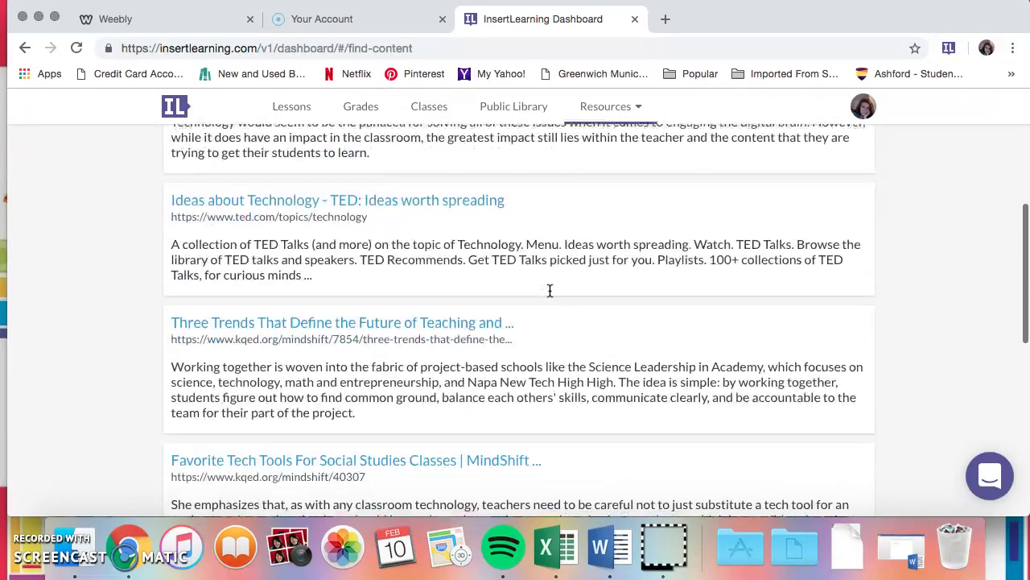
{"action": "scroll", "coordinate": [550, 290], "scroll_direction": "down", "scroll_amount": 5}
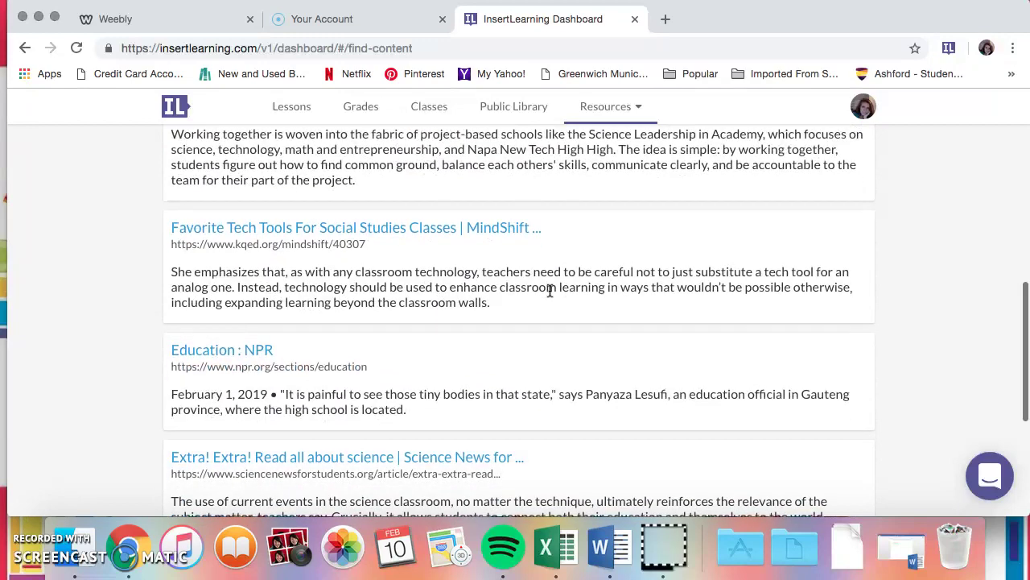
{"action": "scroll", "coordinate": [550, 290], "scroll_direction": "down", "scroll_amount": 4}
{"action": "scroll", "coordinate": [549, 290], "scroll_direction": "down", "scroll_amount": 2}
{"action": "scroll", "coordinate": [550, 289], "scroll_direction": "down", "scroll_amount": 3}
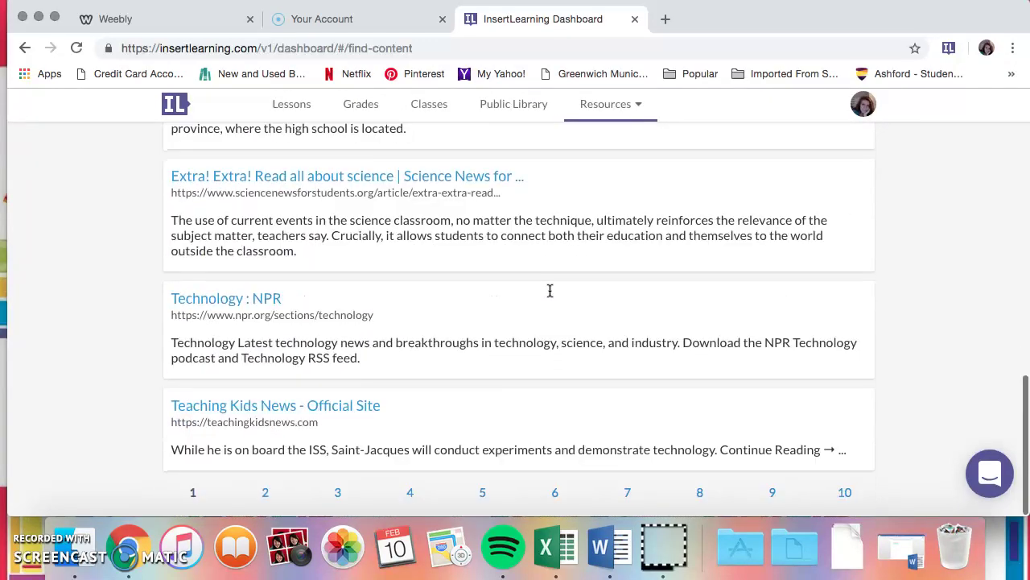
{"action": "scroll", "coordinate": [550, 290], "scroll_direction": "up", "scroll_amount": 10}
{"action": "scroll", "coordinate": [550, 290], "scroll_direction": "up", "scroll_amount": 15}
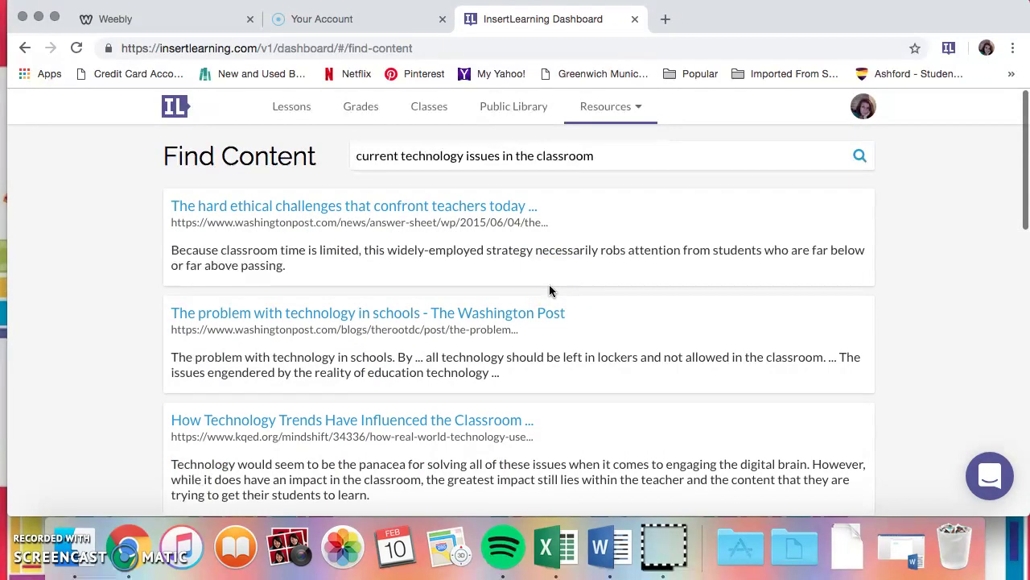
Step: Open the article "How Technology Trends Have Influenced the Classroom" as a lesson and dismiss the lesson template choice
{"action": "left_click", "coordinate": [518, 429]}
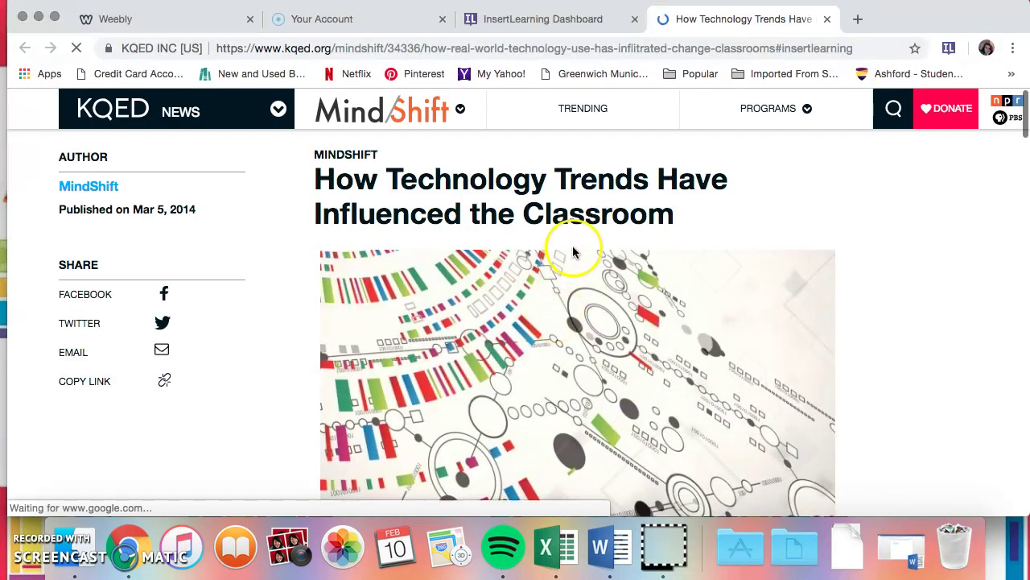
{"action": "scroll", "coordinate": [576, 252], "scroll_direction": "down", "scroll_amount": 5}
{"action": "scroll", "coordinate": [583, 252], "scroll_direction": "down", "scroll_amount": 1}
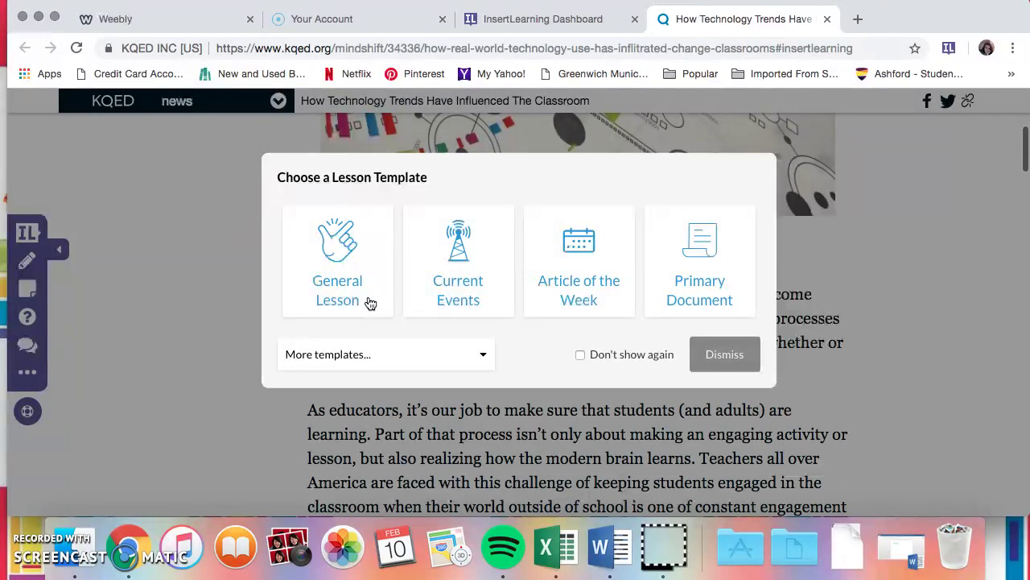
{"action": "left_click", "coordinate": [706, 366]}
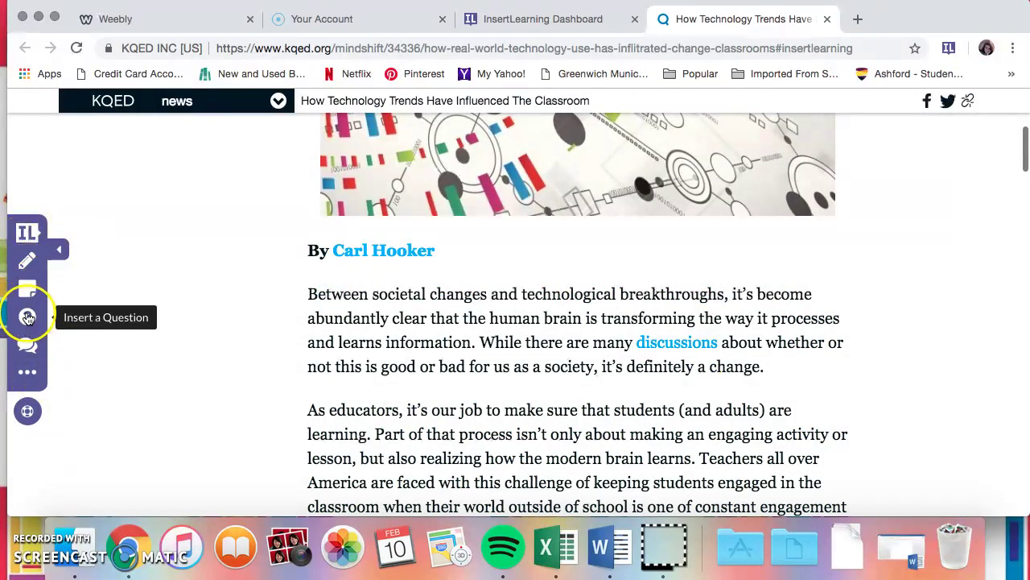
Step: Examine the lesson annotation tools and the additional options for assigning, sharing and editing the lesson
{"action": "left_click", "coordinate": [29, 230]}
{"action": "left_click", "coordinate": [30, 235]}
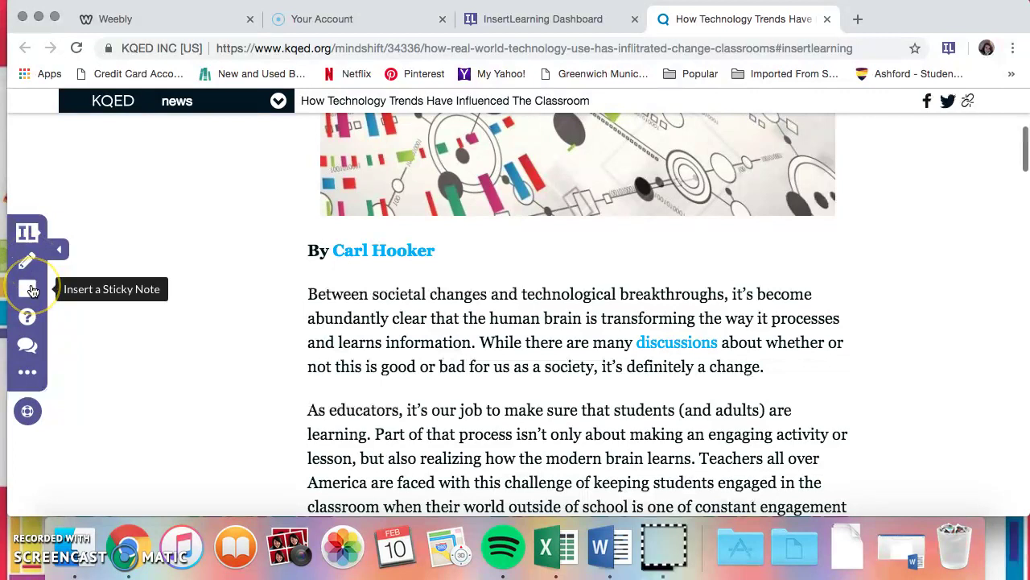
{"action": "left_click", "coordinate": [29, 331]}
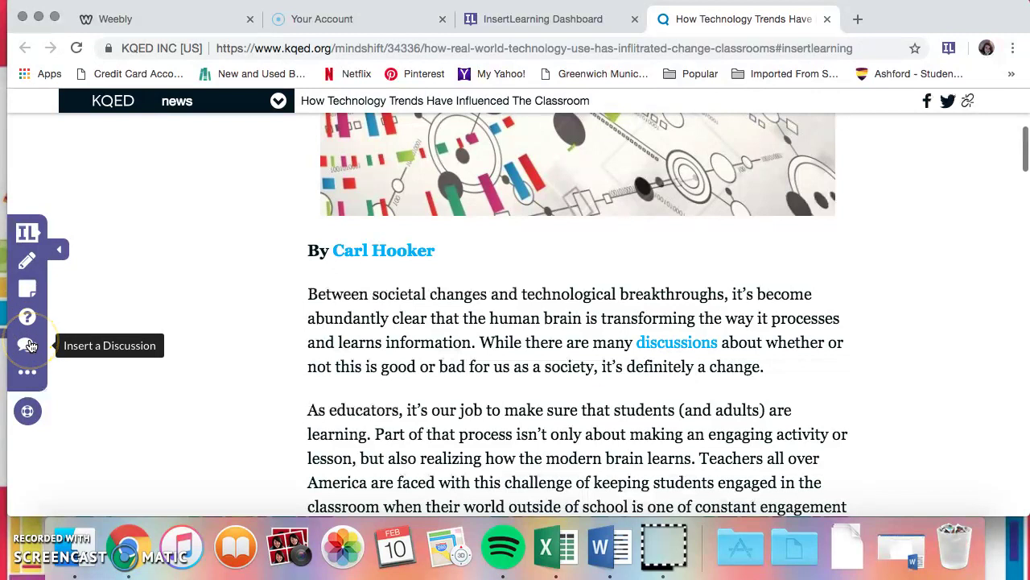
{"action": "left_click", "coordinate": [28, 373]}
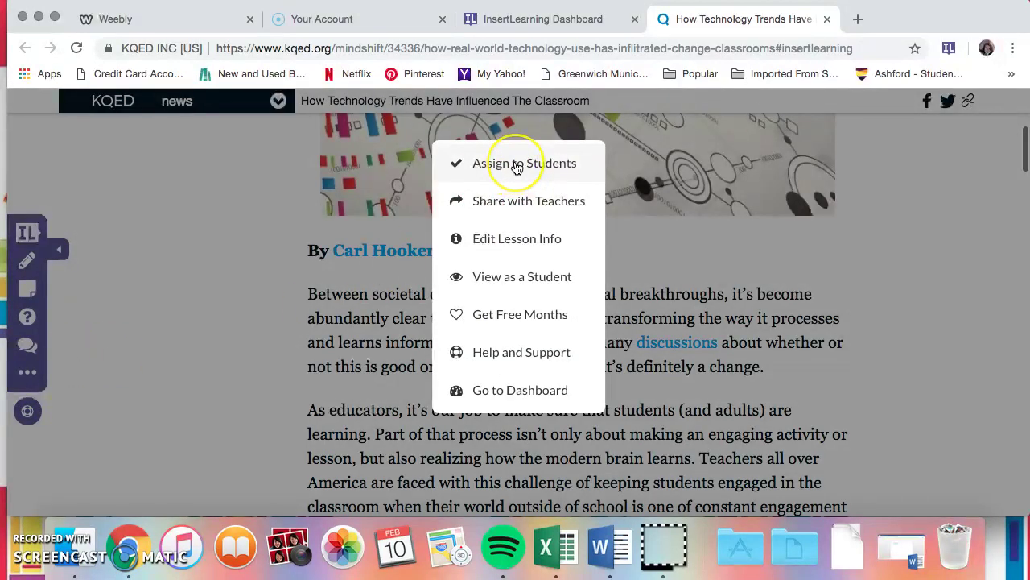
{"action": "left_click", "coordinate": [527, 203]}
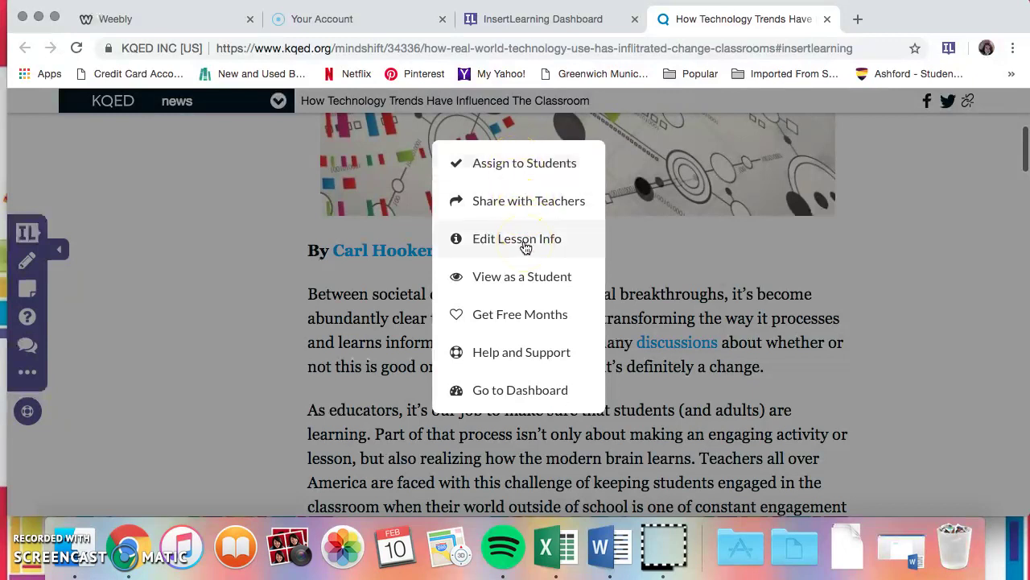
Step: Review the lesson options for student view, free months and support, and close the options list
{"action": "left_click", "coordinate": [523, 277]}
{"action": "left_click", "coordinate": [514, 318]}
{"action": "left_click", "coordinate": [512, 363]}
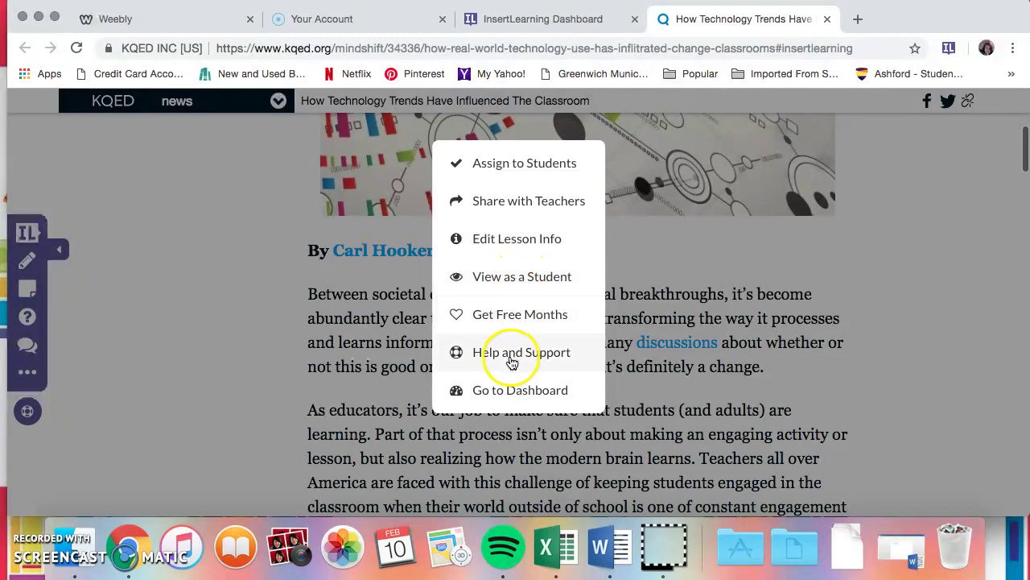
{"action": "left_click", "coordinate": [254, 334]}
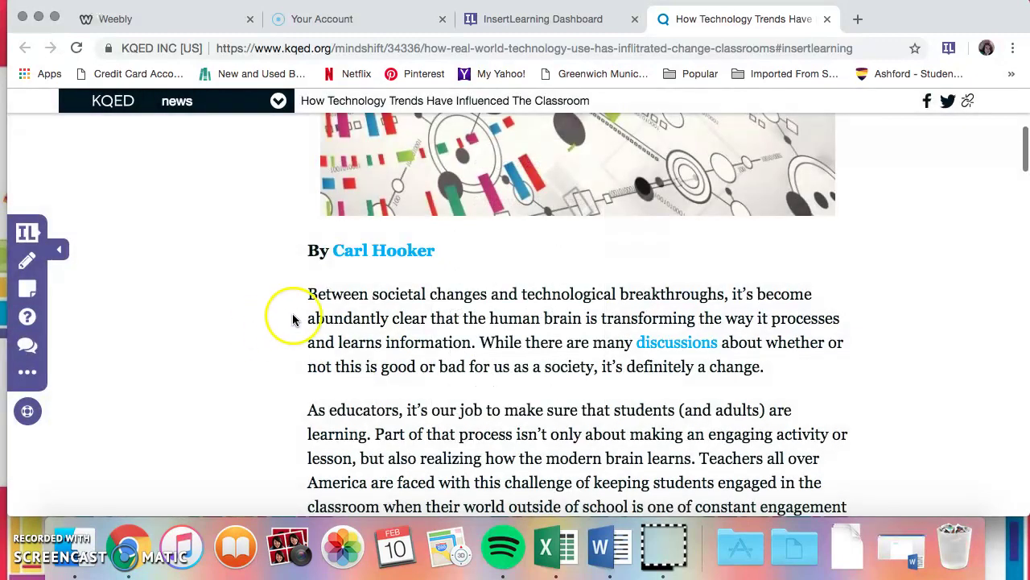
Step: Add a sticky note below the article image reading "Highlight things you have questions about in Blue, things you found interesting in green, and things that are important in yellow."
{"action": "left_click", "coordinate": [28, 295]}
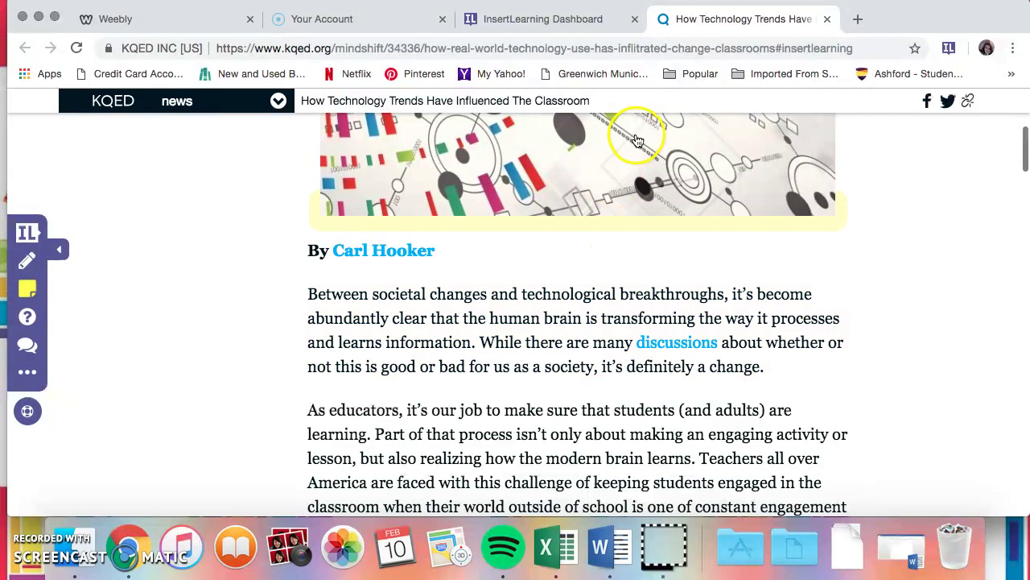
{"action": "left_click", "coordinate": [633, 211]}
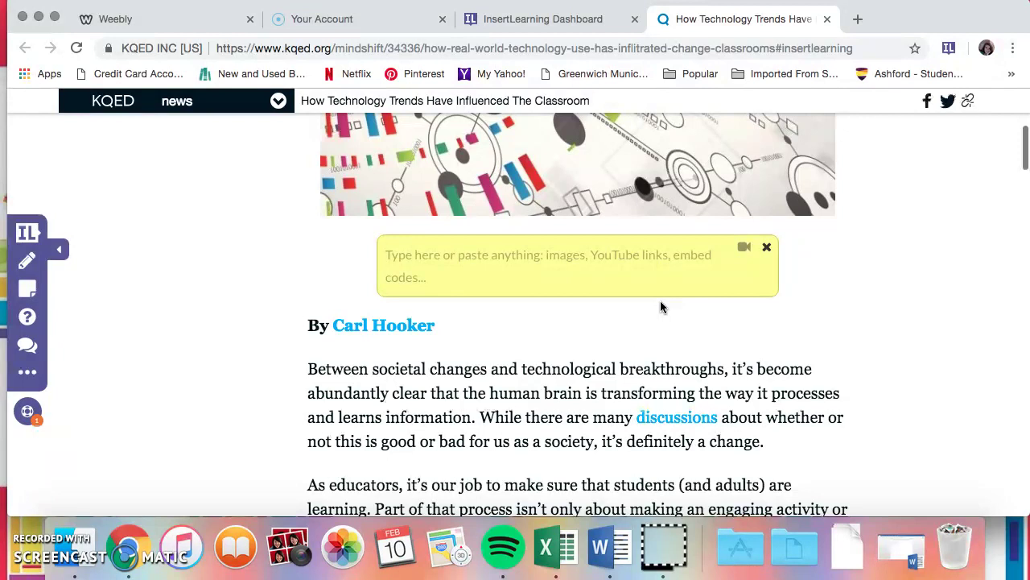
{"action": "type", "text": "Highlight things you have questions about in Blue"}
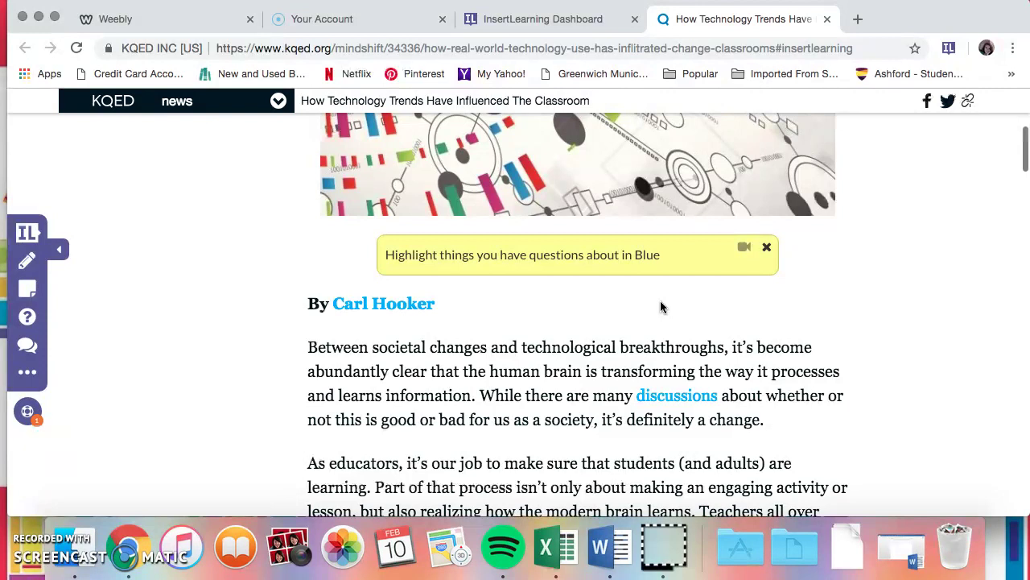
{"action": "type", "text": "you found interes"}
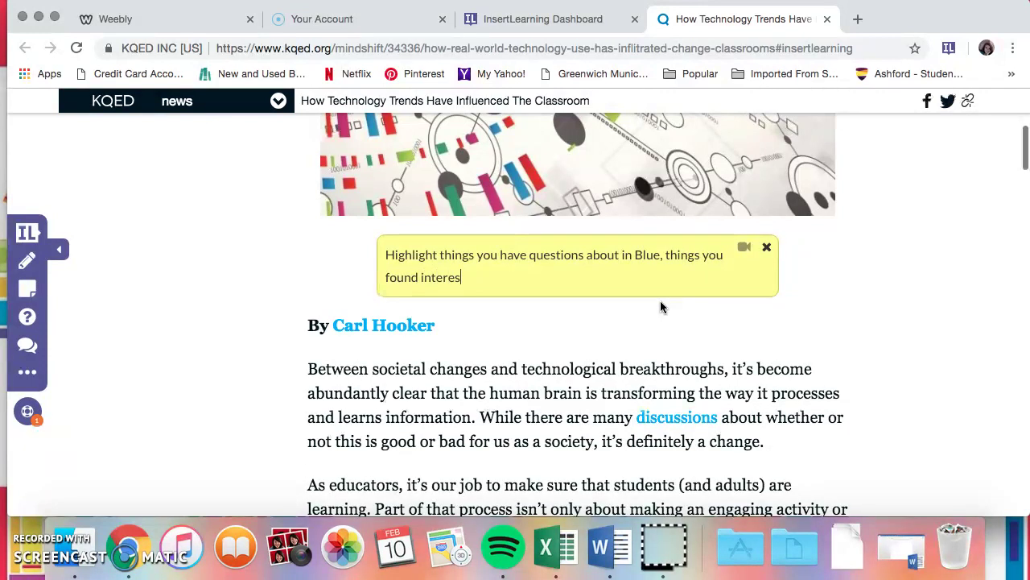
{"action": "type", "text": "ting in green, and things that are importan"}
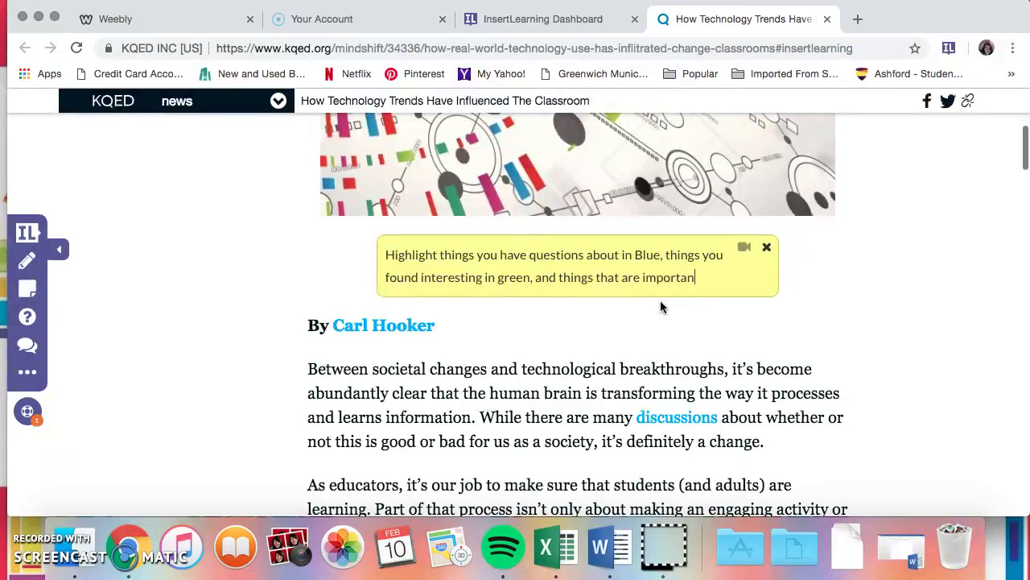
{"action": "type", "text": "t in yellow."}
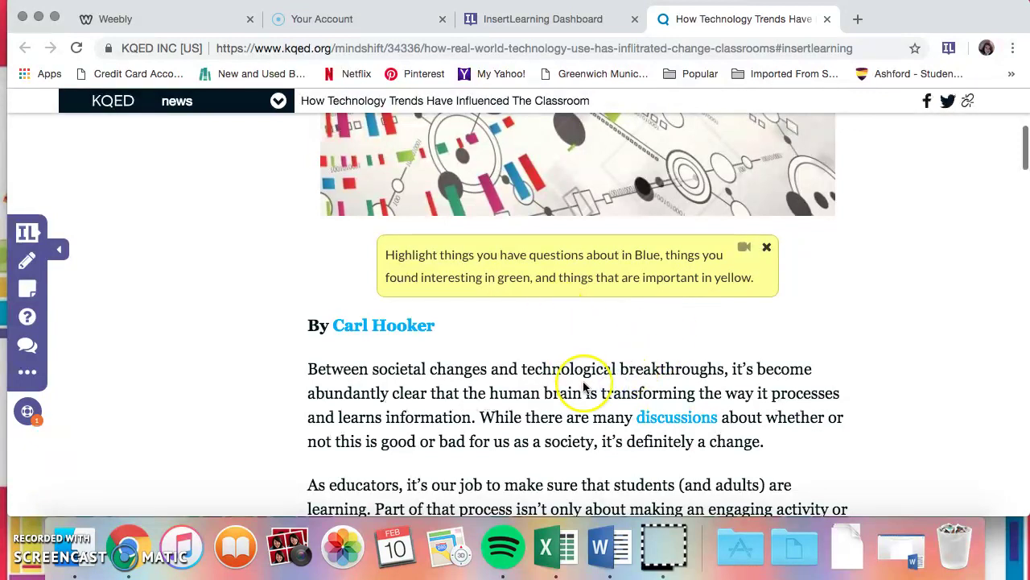
Step: Highlight in yellow the passage from "Knowing the world outside of our institutional walls" to "ready for tomorrow."
{"action": "scroll", "coordinate": [585, 387], "scroll_direction": "down", "scroll_amount": 2}
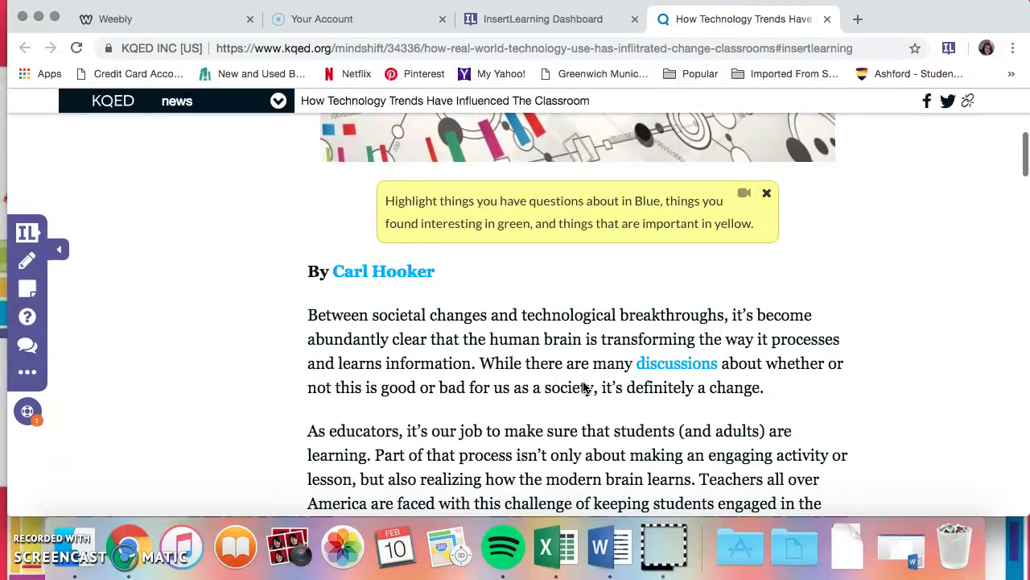
{"action": "scroll", "coordinate": [524, 383], "scroll_direction": "down", "scroll_amount": 8}
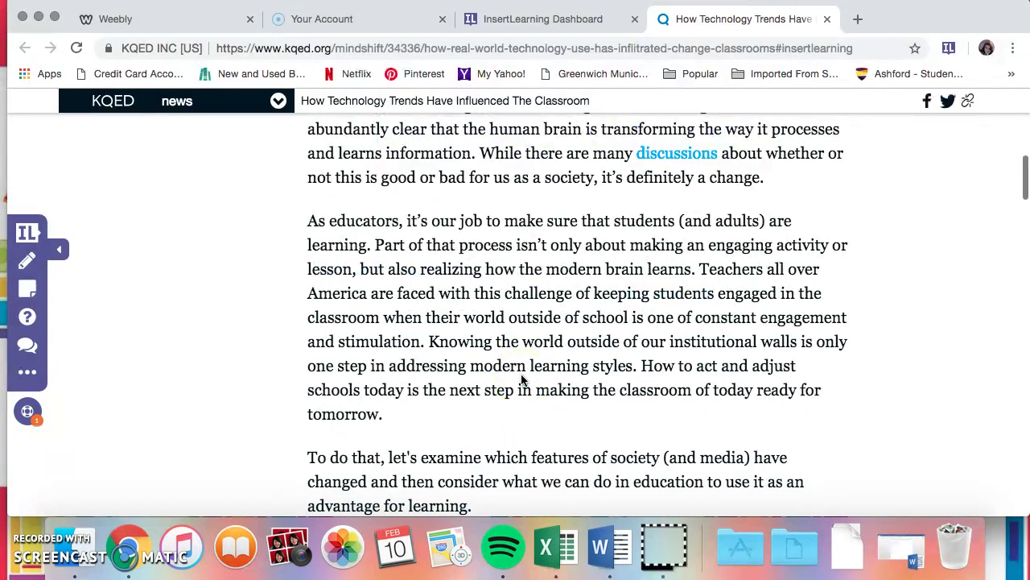
{"action": "scroll", "coordinate": [520, 379], "scroll_direction": "down", "scroll_amount": 4}
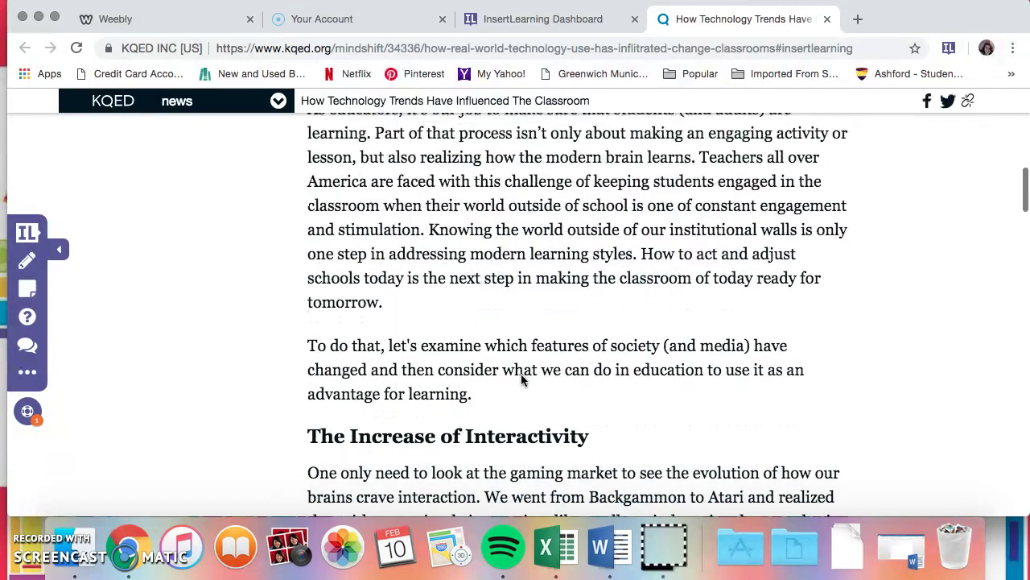
{"action": "scroll", "coordinate": [520, 378], "scroll_direction": "up", "scroll_amount": 8}
{"action": "scroll", "coordinate": [521, 378], "scroll_direction": "down", "scroll_amount": 2}
{"action": "scroll", "coordinate": [520, 379], "scroll_direction": "down", "scroll_amount": 3}
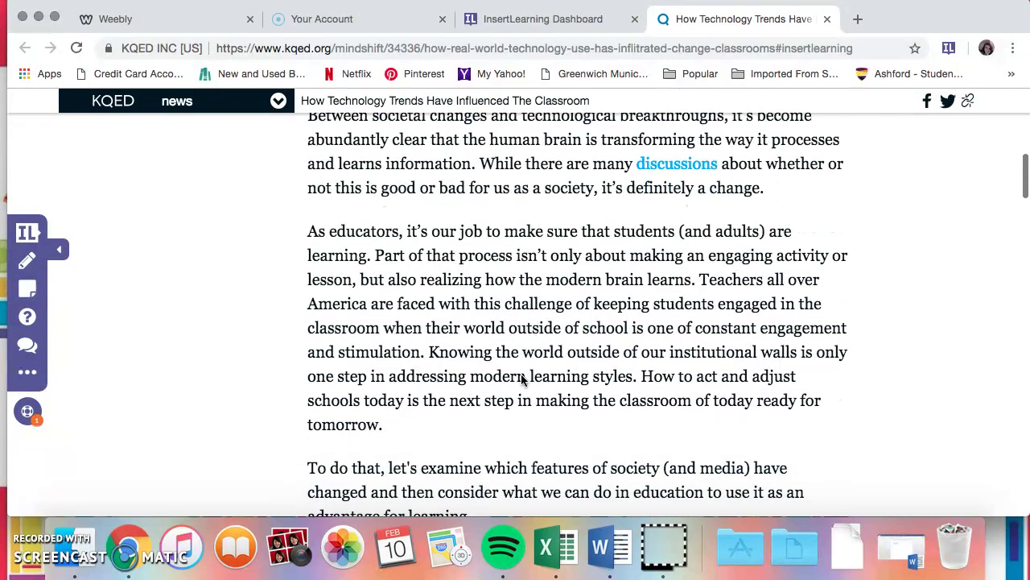
{"action": "left_click", "coordinate": [23, 262]}
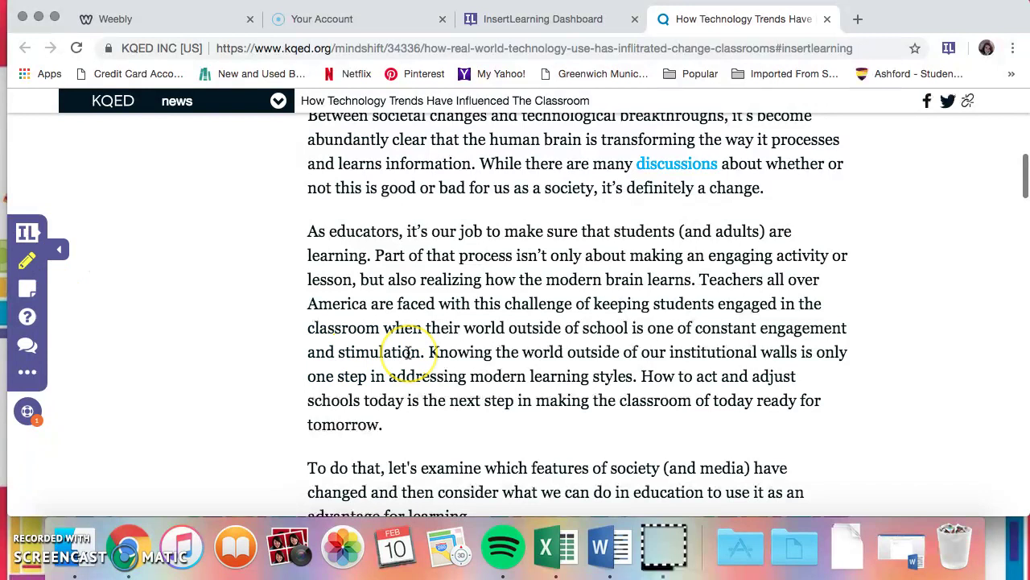
{"action": "scroll", "coordinate": [408, 352], "scroll_direction": "down", "scroll_amount": 2}
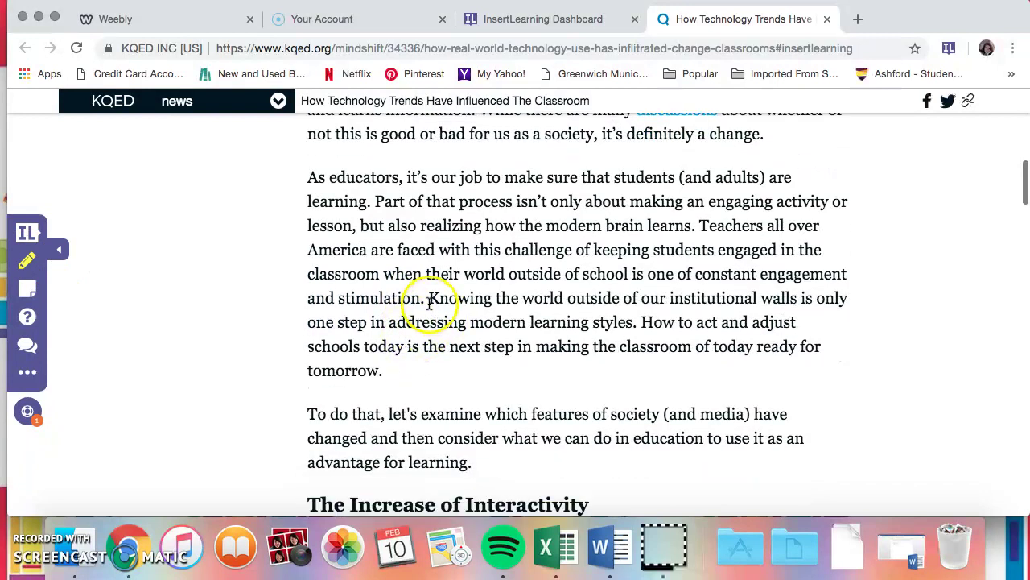
{"action": "mouse_move", "coordinate": [432, 301]}
{"action": "left_mouse_down"}
{"action": "mouse_move", "coordinate": [620, 318]}
{"action": "mouse_move", "coordinate": [431, 373]}
{"action": "mouse_move", "coordinate": [383, 371]}
{"action": "left_mouse_up"}
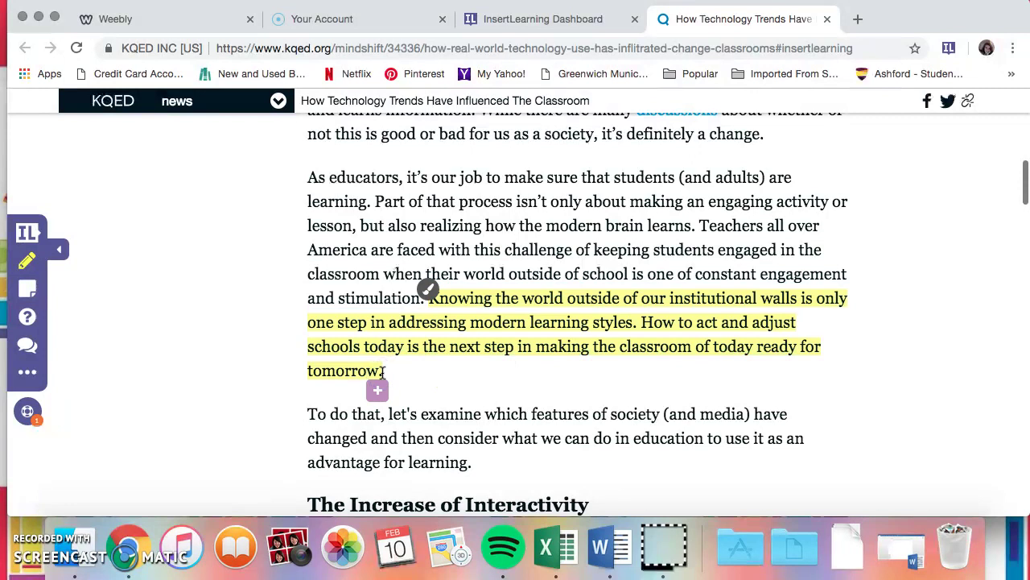
{"action": "left_click", "coordinate": [409, 351]}
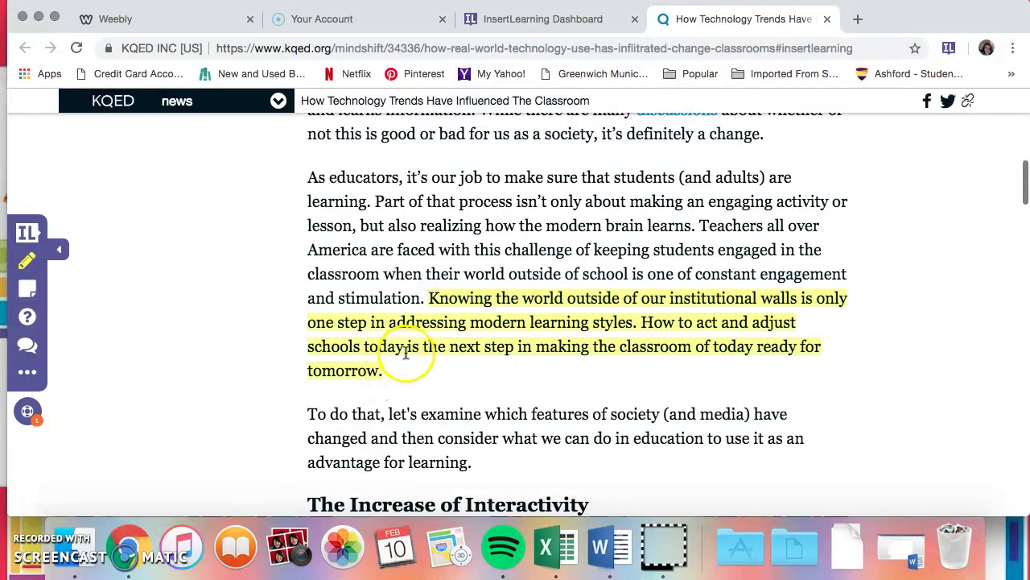
Step: Look through the emoji categories offered for a comment on the highlighted passage, and cancel the comment
{"action": "left_click", "coordinate": [376, 390]}
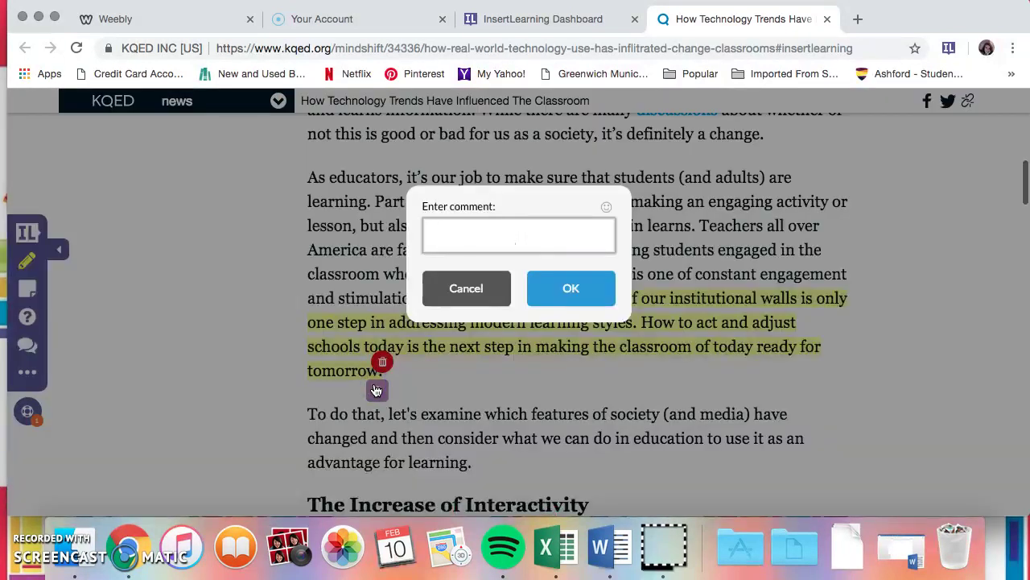
{"action": "left_click", "coordinate": [486, 232]}
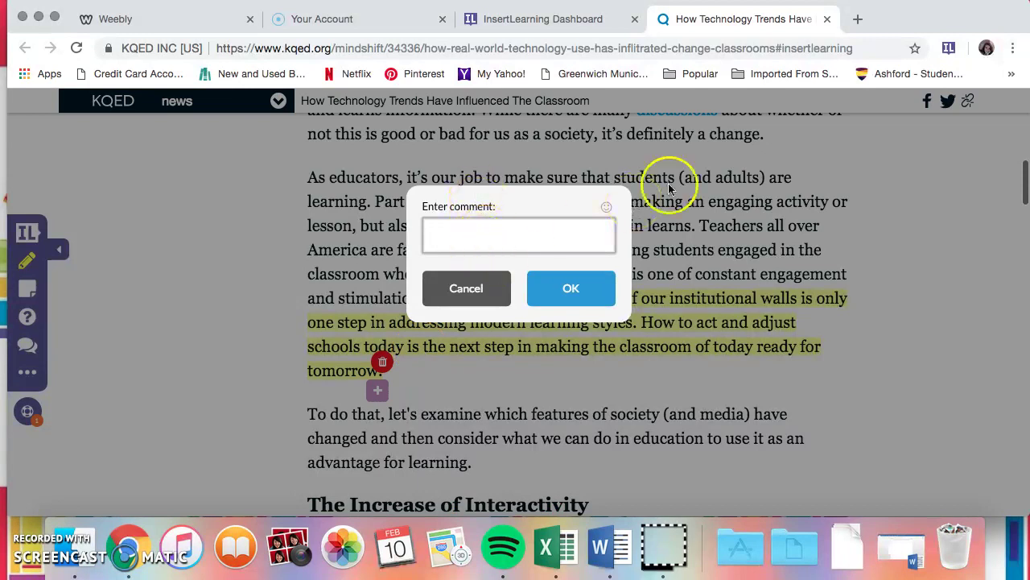
{"action": "left_click", "coordinate": [607, 207]}
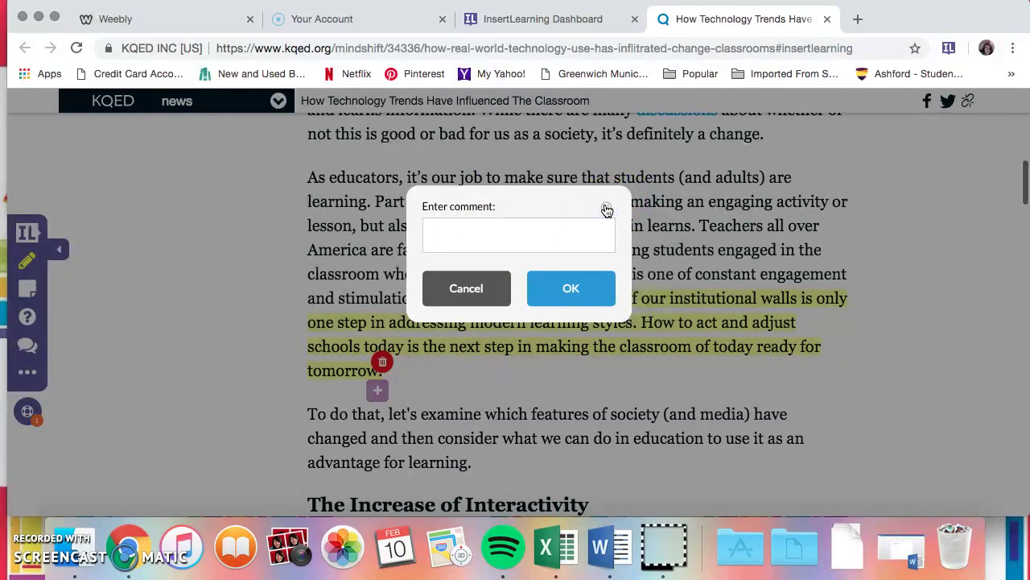
{"action": "left_click", "coordinate": [607, 210]}
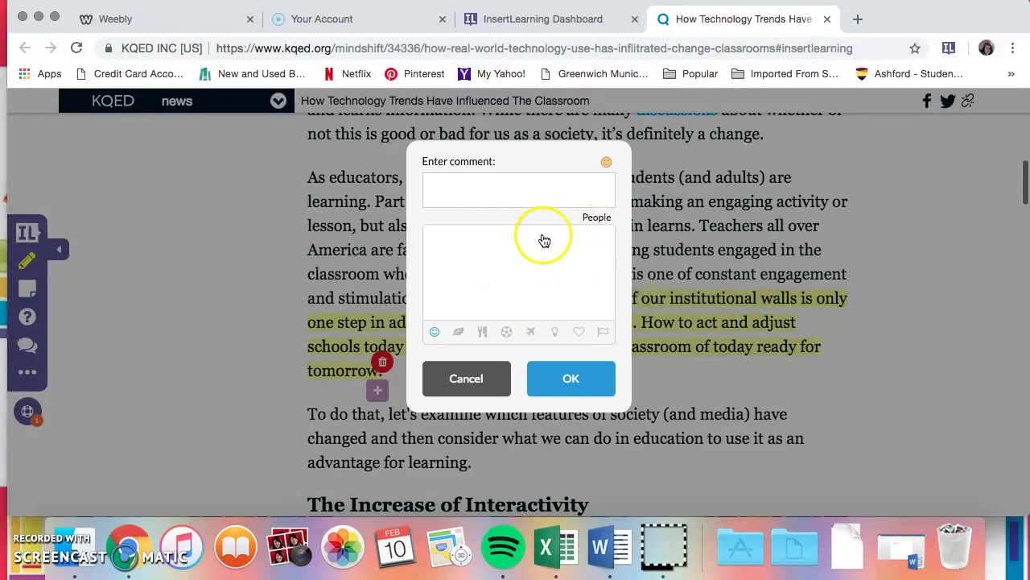
{"action": "left_click", "coordinate": [459, 332]}
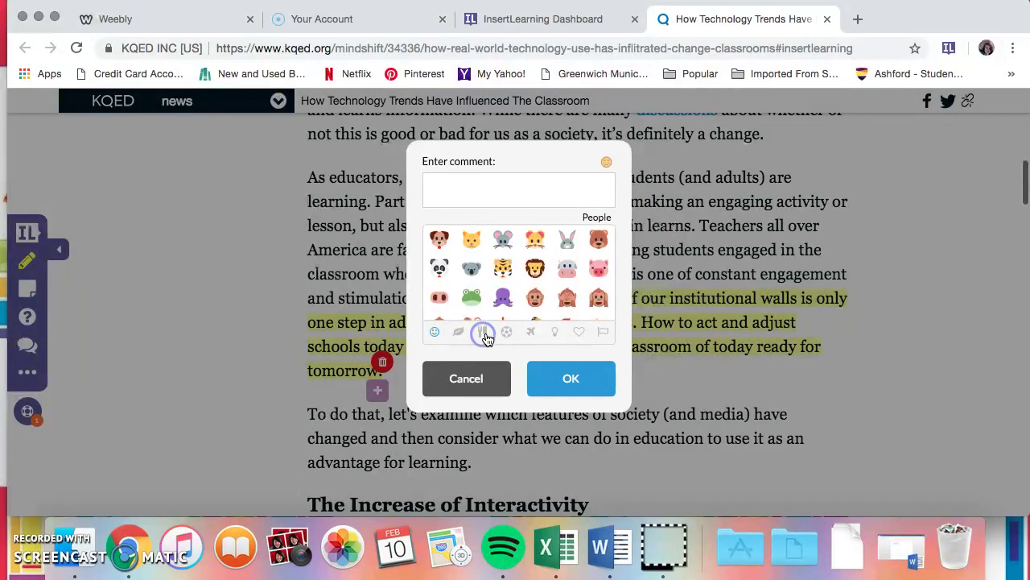
{"action": "left_click", "coordinate": [505, 333]}
{"action": "left_click", "coordinate": [531, 332]}
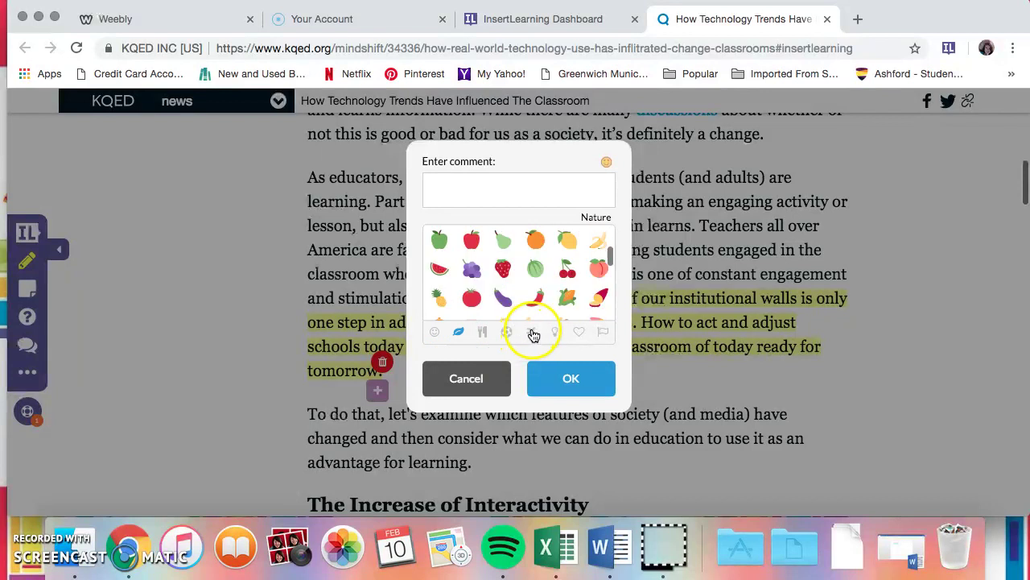
{"action": "left_click", "coordinate": [487, 377]}
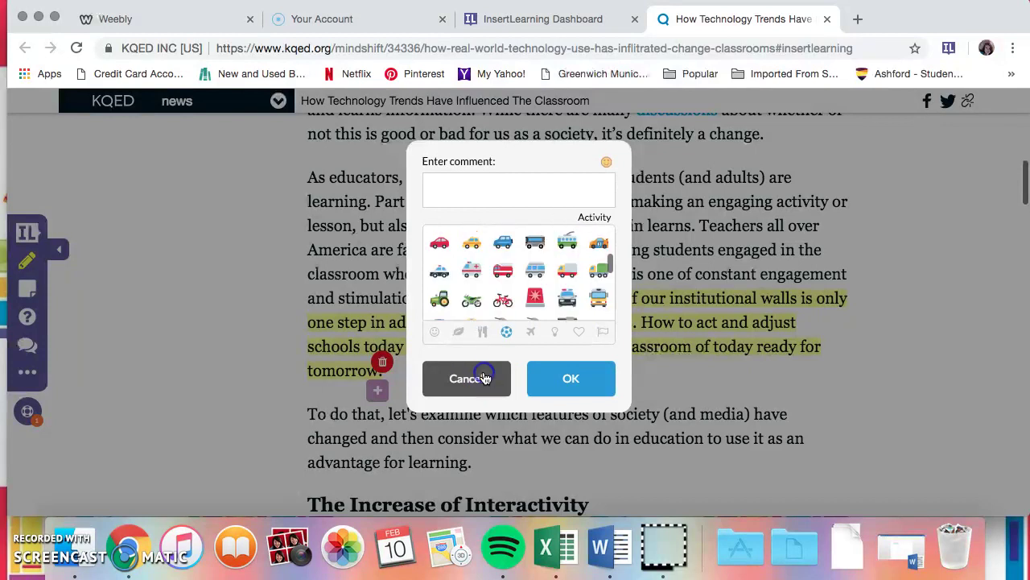
{"action": "left_click", "coordinate": [484, 378]}
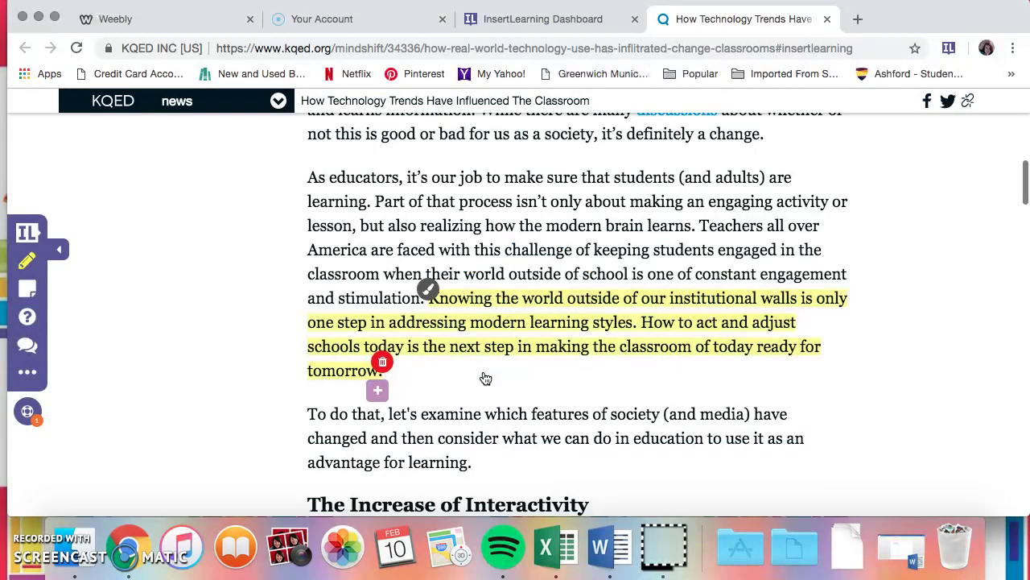
Step: Cycle the highlighted passage's colour through green and blue back to yellow
{"action": "left_click", "coordinate": [429, 292]}
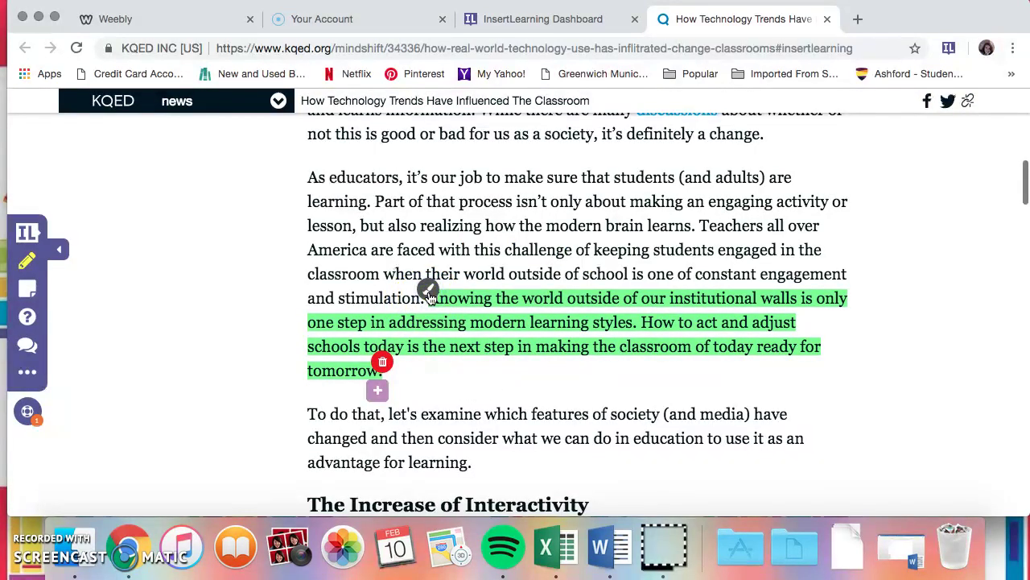
{"action": "left_click", "coordinate": [429, 292]}
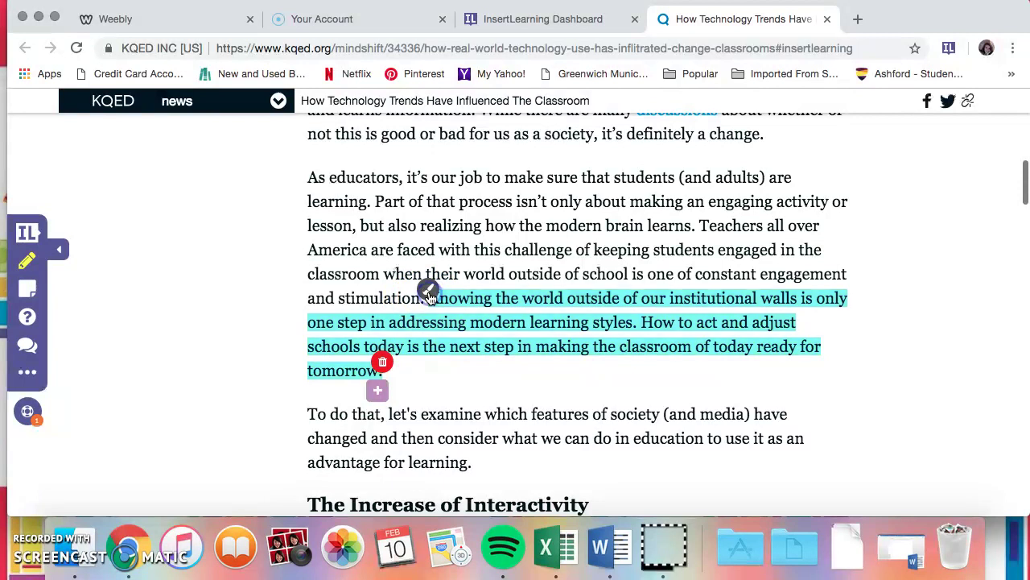
{"action": "left_click", "coordinate": [429, 292]}
{"action": "left_click", "coordinate": [494, 376]}
Step: Insert a new question after the first paragraph under "The Increase of Interactivity"
{"action": "scroll", "coordinate": [495, 377], "scroll_direction": "down", "scroll_amount": 3}
{"action": "scroll", "coordinate": [495, 378], "scroll_direction": "down", "scroll_amount": 3}
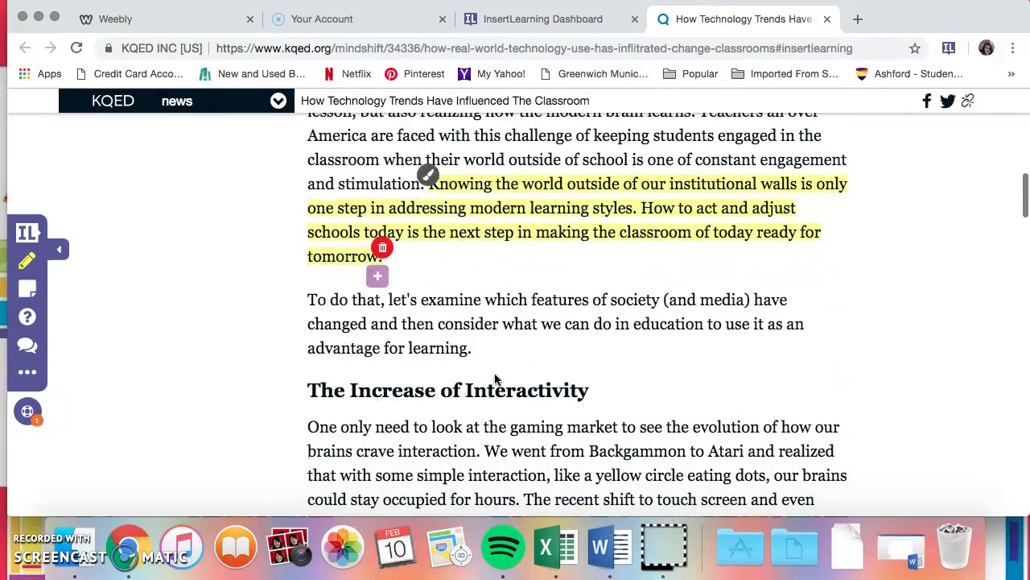
{"action": "scroll", "coordinate": [495, 378], "scroll_direction": "down", "scroll_amount": 3}
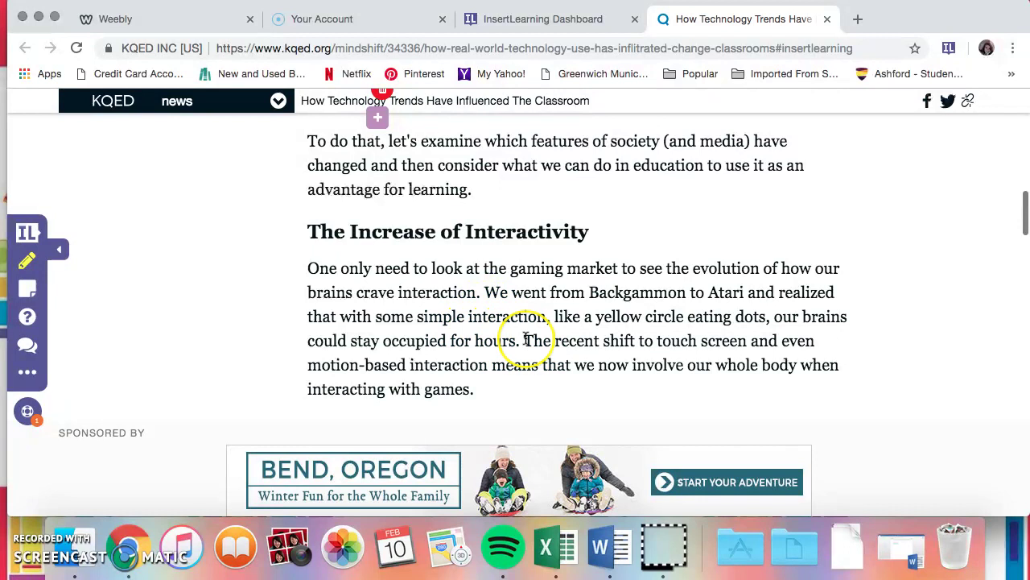
{"action": "left_click", "coordinate": [27, 319]}
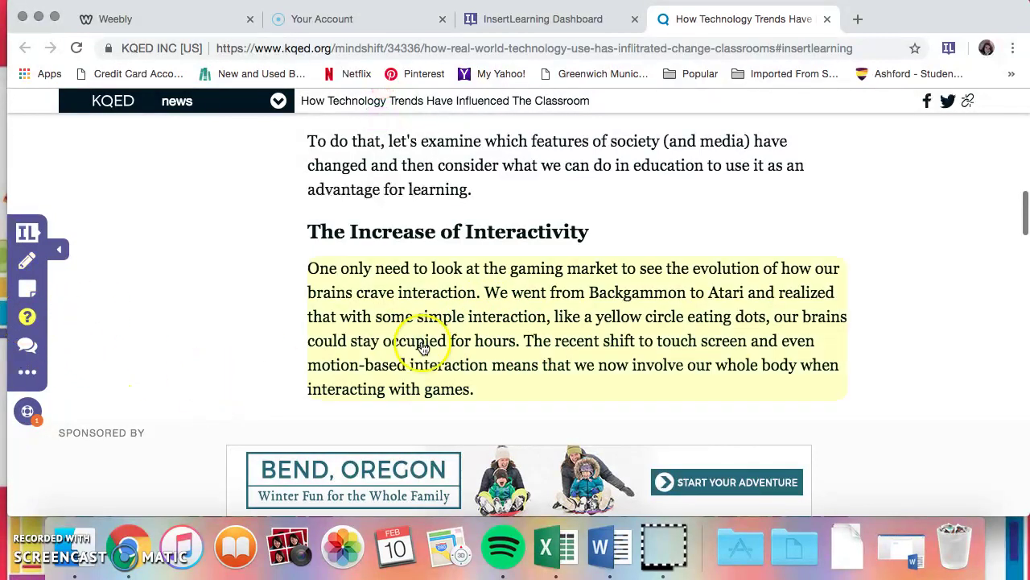
{"action": "left_click", "coordinate": [540, 338]}
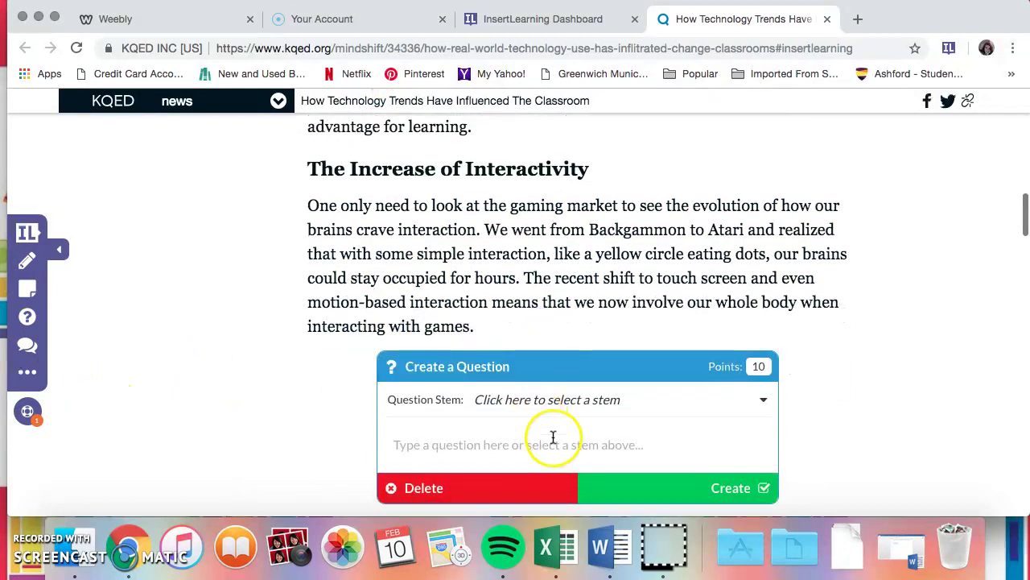
Step: Review the available question stems and choose "Identify the main idea of the text." for the question
{"action": "left_click", "coordinate": [762, 399]}
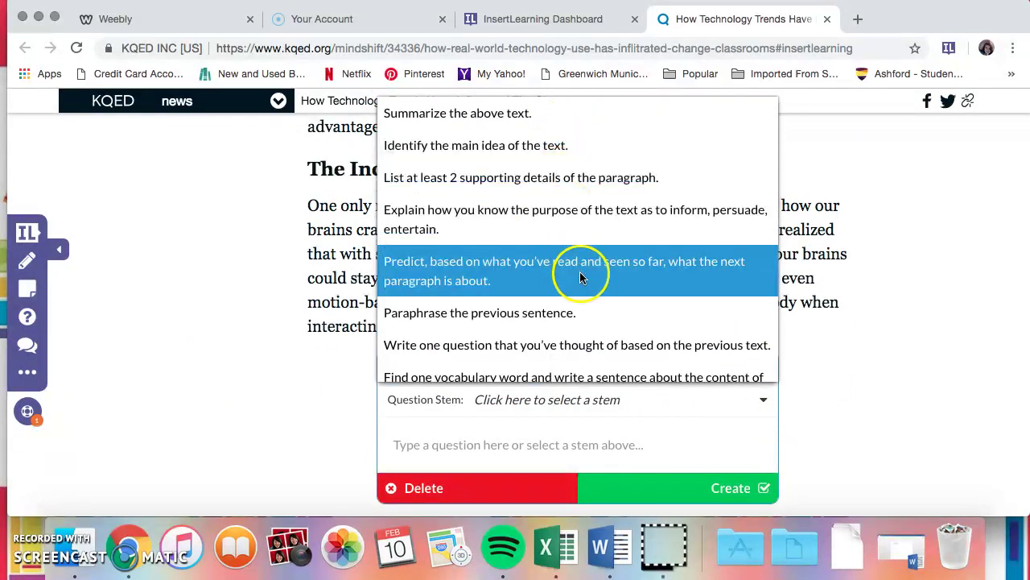
{"action": "scroll", "coordinate": [586, 357], "scroll_direction": "down", "scroll_amount": 3}
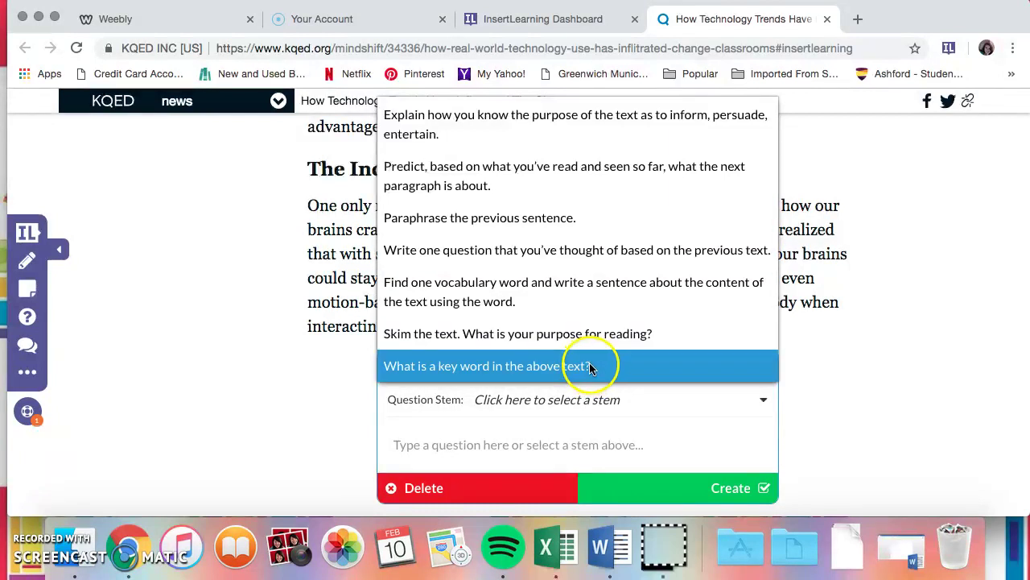
{"action": "scroll", "coordinate": [592, 348], "scroll_direction": "up", "scroll_amount": 3}
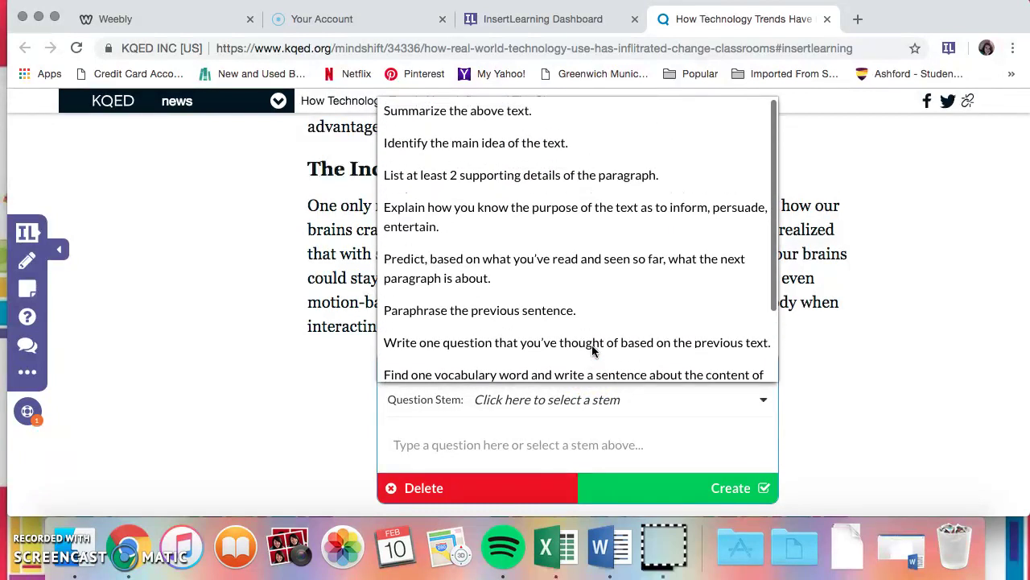
{"action": "left_click", "coordinate": [515, 149]}
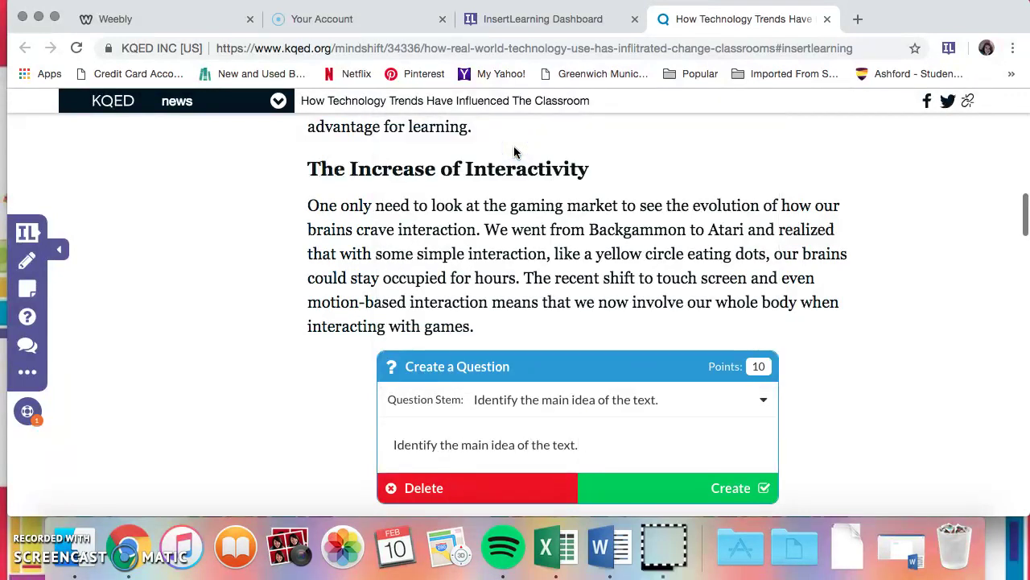
Step: Set the main-idea question's points to 5 and create the question
{"action": "double_click", "coordinate": [757, 369]}
{"action": "key", "text": "BackSpace"}
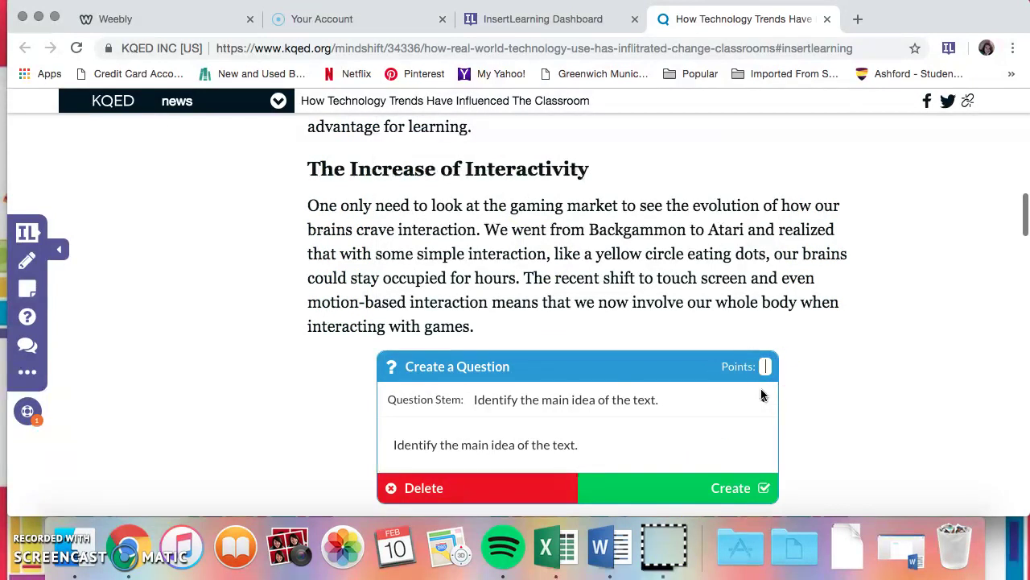
{"action": "type", "text": "5"}
{"action": "left_click", "coordinate": [756, 493]}
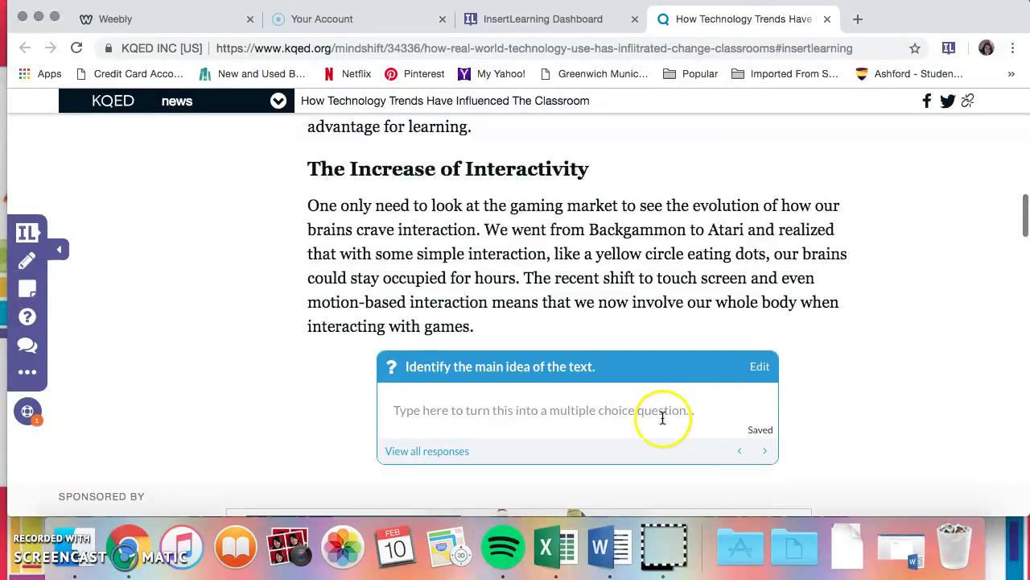
Step: Insert a new discussion after the first paragraph under "Everything is Mobile (and Instant)"
{"action": "scroll", "coordinate": [833, 402], "scroll_direction": "down", "scroll_amount": 5}
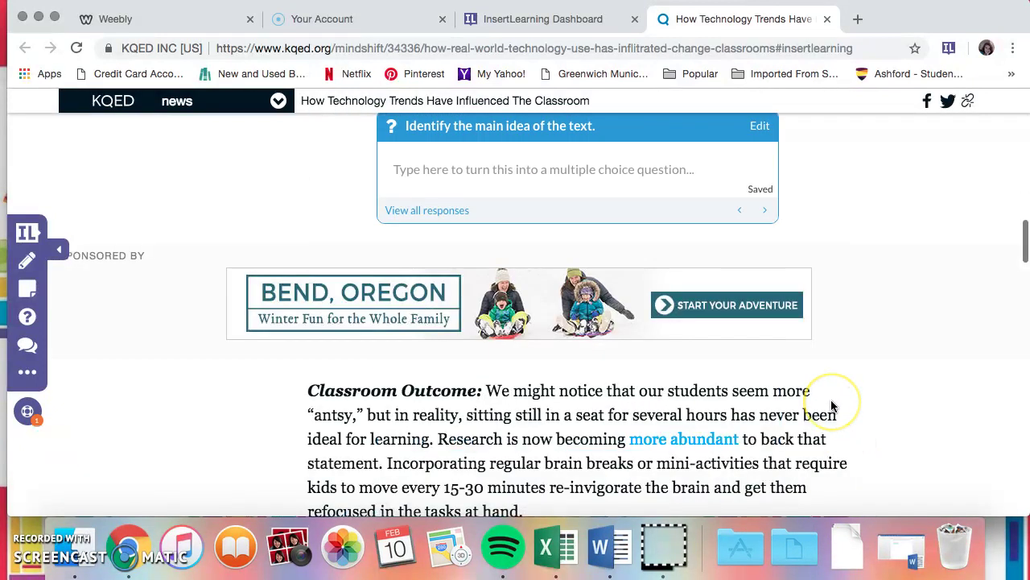
{"action": "scroll", "coordinate": [833, 406], "scroll_direction": "down", "scroll_amount": 6}
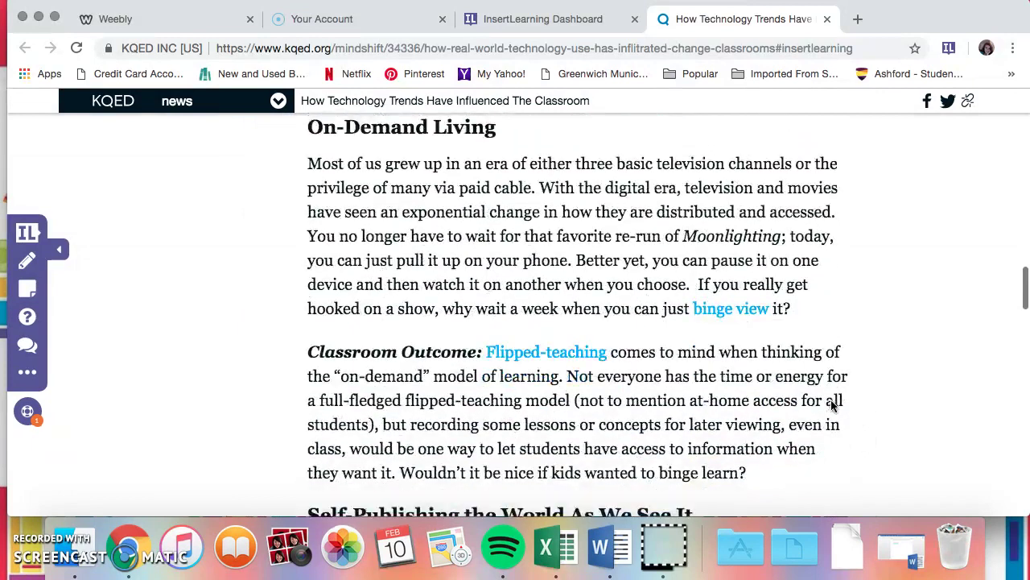
{"action": "scroll", "coordinate": [831, 407], "scroll_direction": "down", "scroll_amount": 5}
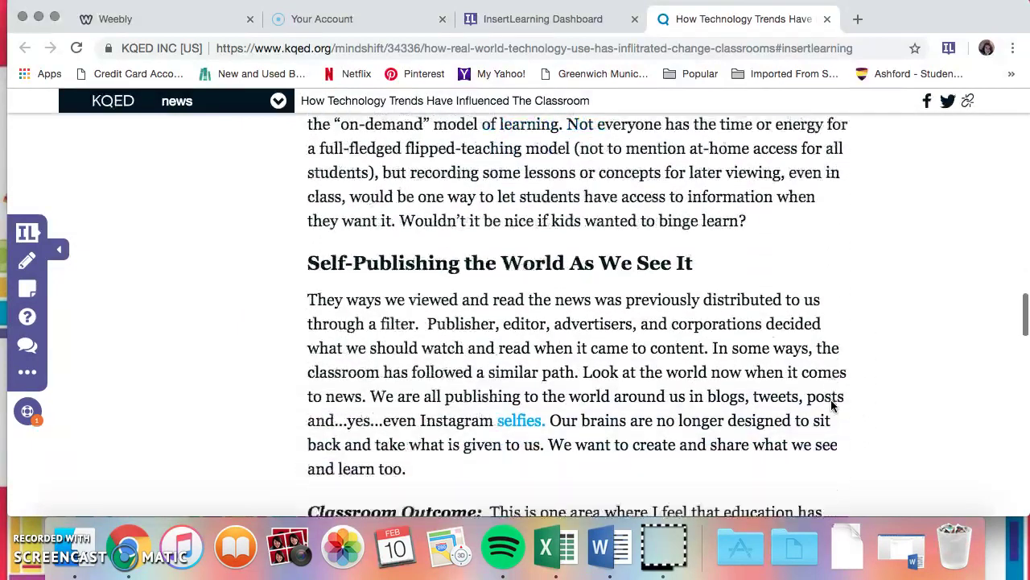
{"action": "scroll", "coordinate": [830, 407], "scroll_direction": "down", "scroll_amount": 6}
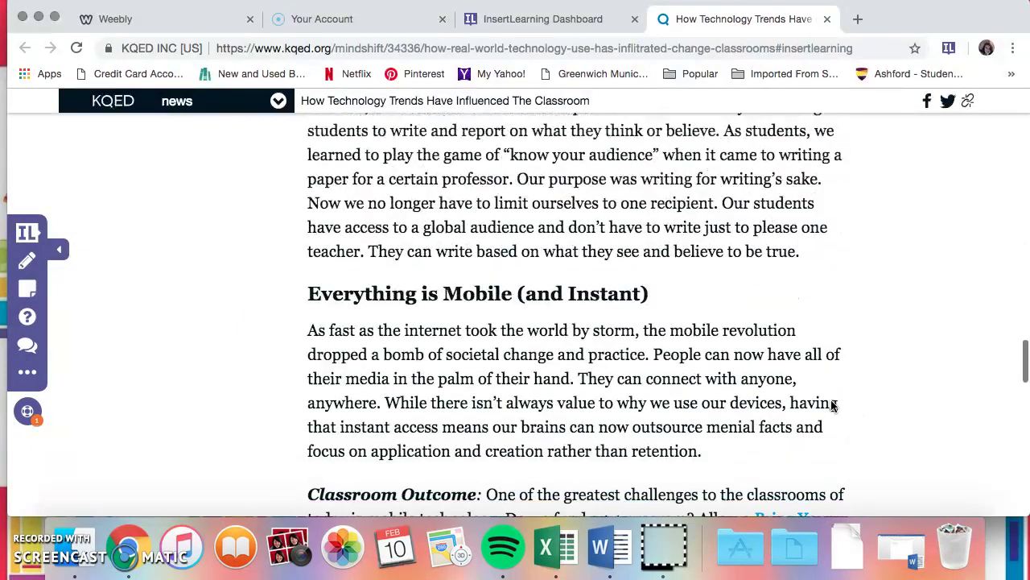
{"action": "scroll", "coordinate": [833, 406], "scroll_direction": "down", "scroll_amount": 1}
{"action": "scroll", "coordinate": [830, 405], "scroll_direction": "down", "scroll_amount": 2}
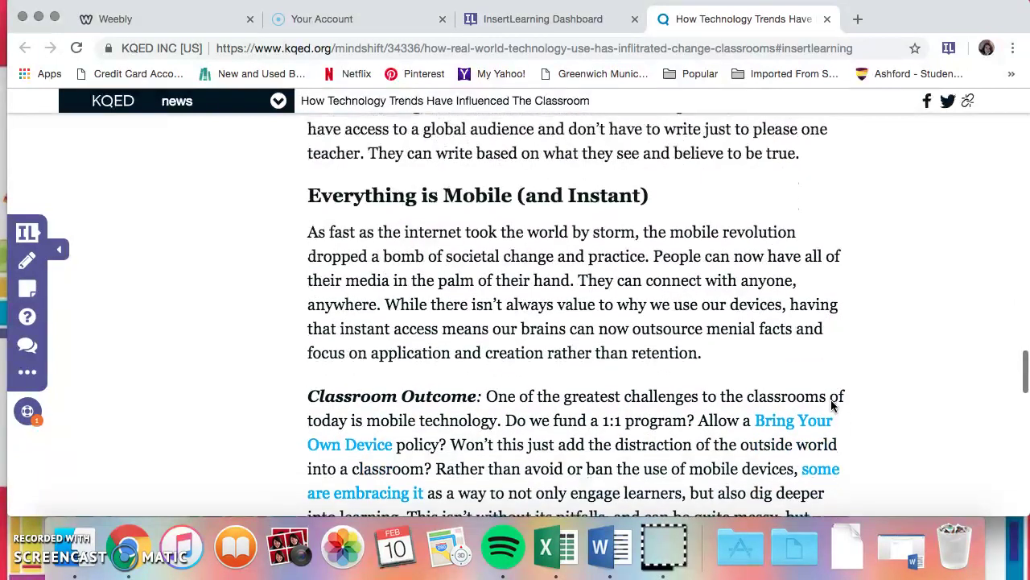
{"action": "left_click", "coordinate": [27, 345]}
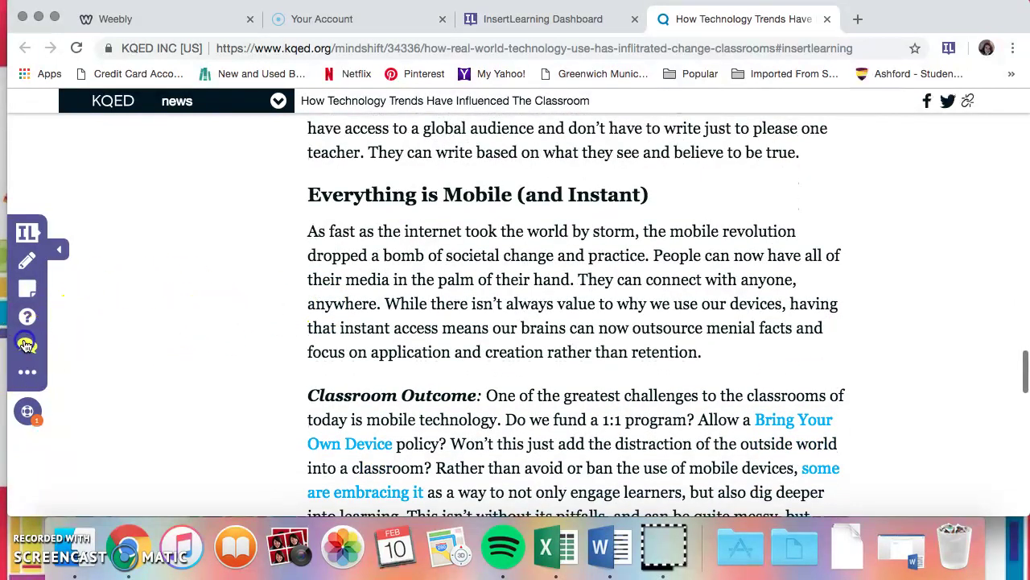
{"action": "left_click", "coordinate": [513, 354]}
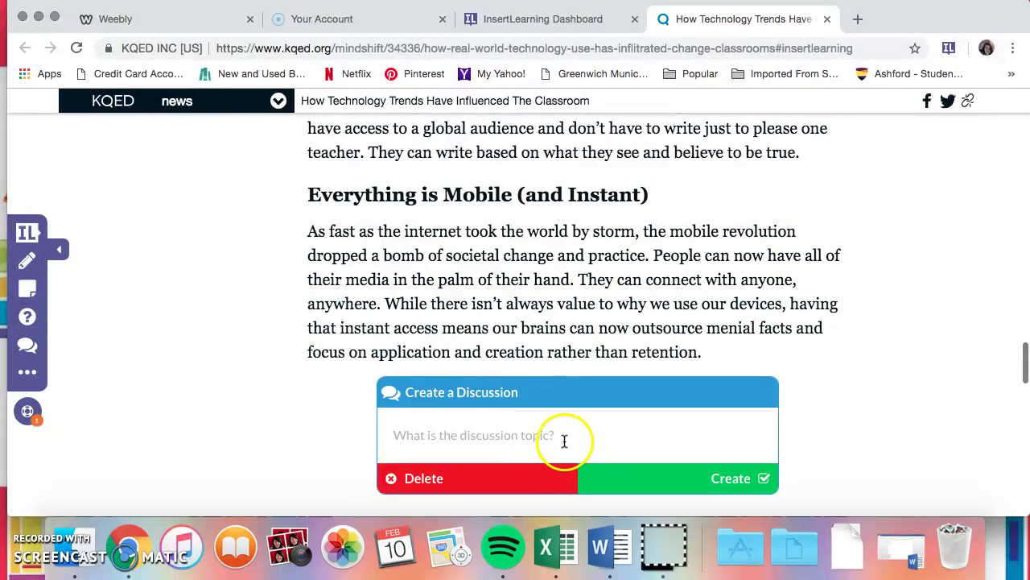
Step: Enter "How has media changed your experience as a student?" as the discussion topic and create the discussion
{"action": "scroll", "coordinate": [851, 389], "scroll_direction": "down", "scroll_amount": 2}
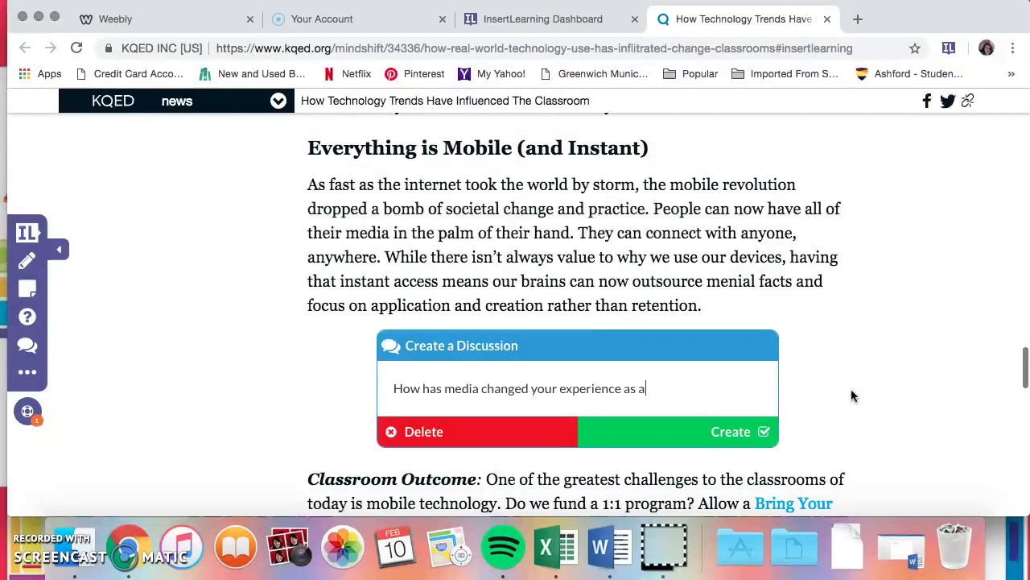
{"action": "type", "text": "ent?"}
{"action": "left_click", "coordinate": [731, 432]}
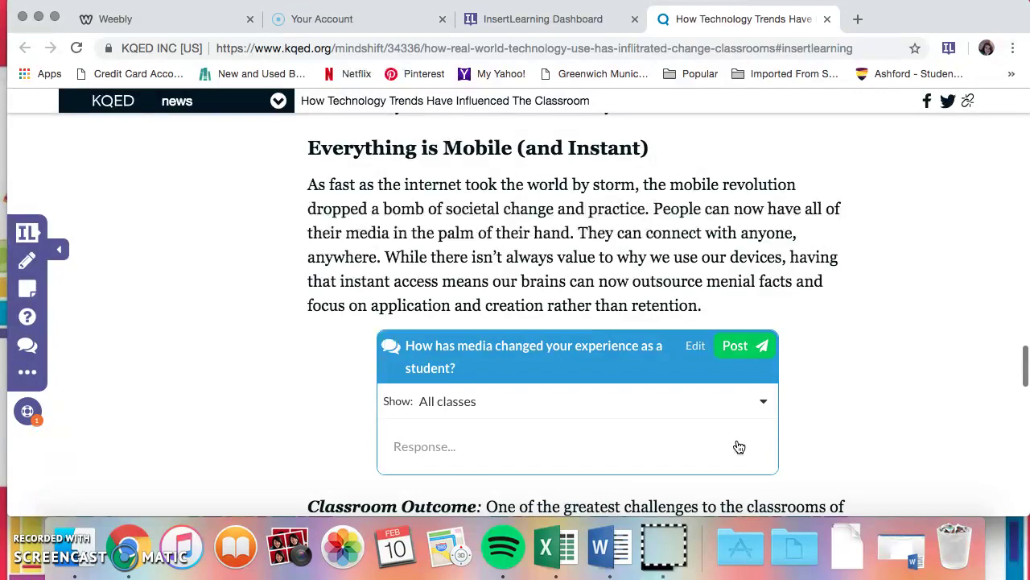
Step: Look over the article to its end and back to its opening note, postponing the iCloud connection notice
{"action": "scroll", "coordinate": [848, 385], "scroll_direction": "down", "scroll_amount": 10}
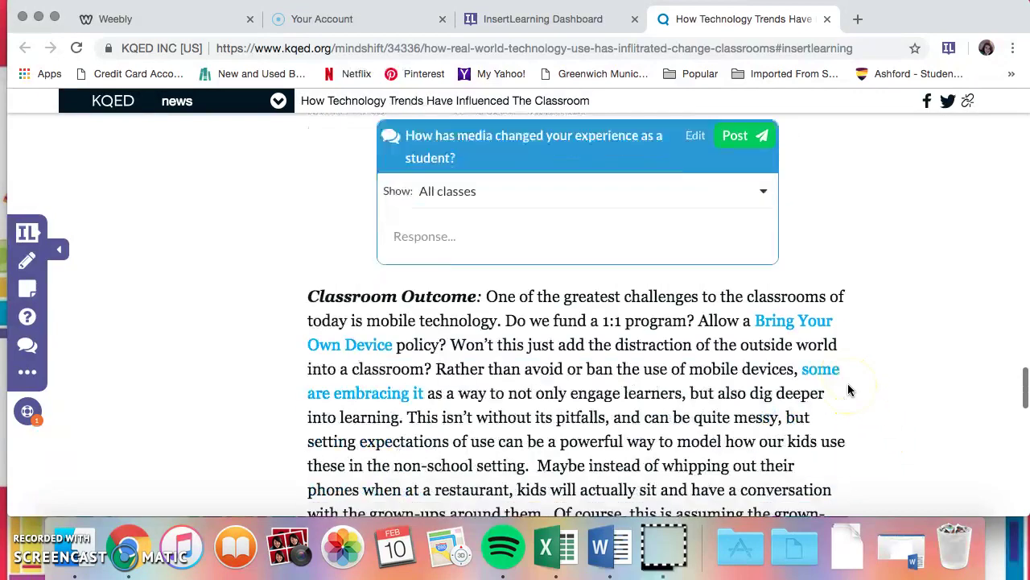
{"action": "scroll", "coordinate": [847, 383], "scroll_direction": "down", "scroll_amount": 10}
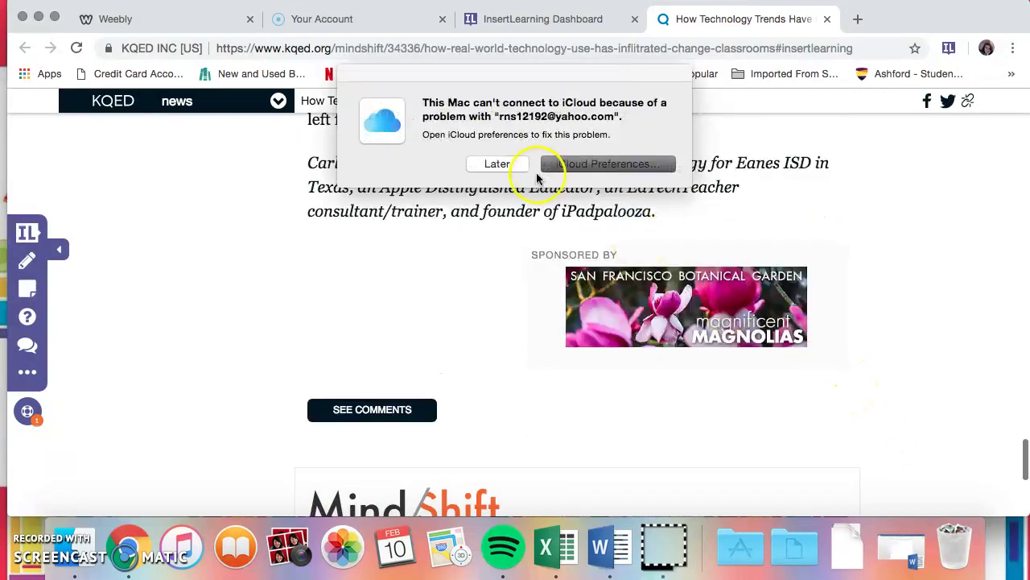
{"action": "left_click", "coordinate": [497, 165]}
{"action": "scroll", "coordinate": [925, 282], "scroll_direction": "down", "scroll_amount": 6}
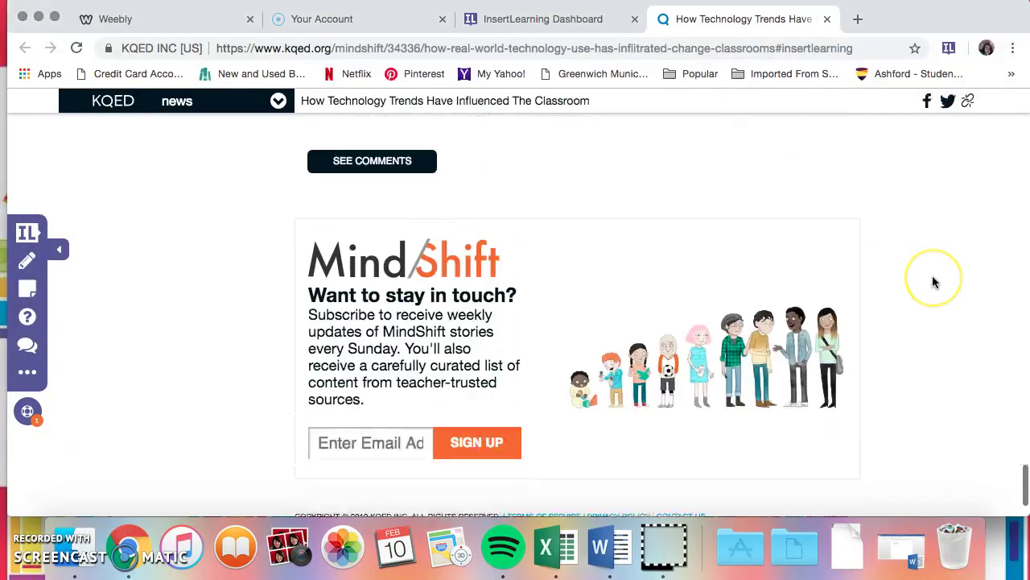
{"action": "scroll", "coordinate": [934, 282], "scroll_direction": "up", "scroll_amount": 14}
{"action": "scroll", "coordinate": [934, 282], "scroll_direction": "up", "scroll_amount": 15}
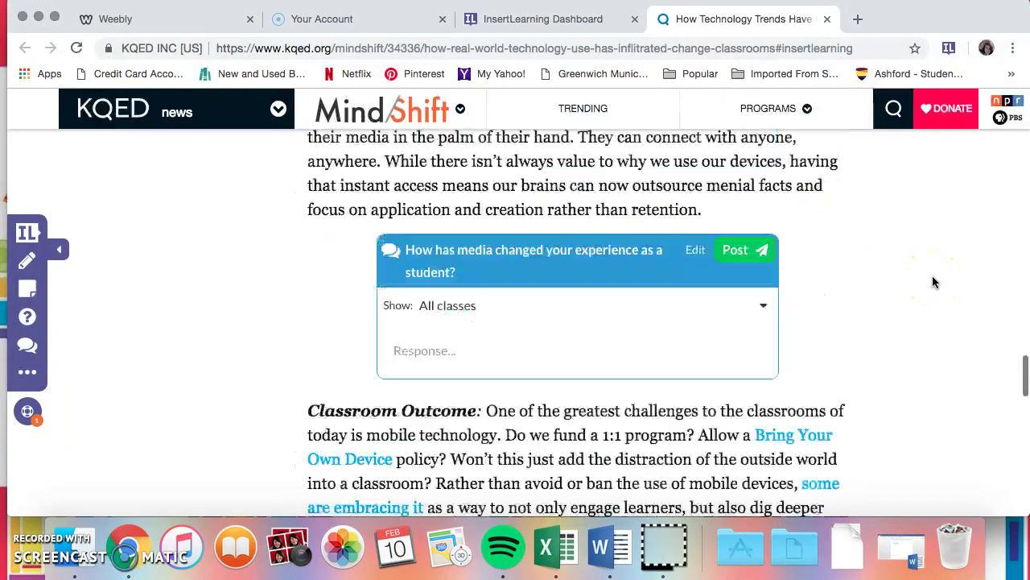
{"action": "scroll", "coordinate": [932, 282], "scroll_direction": "up", "scroll_amount": 15}
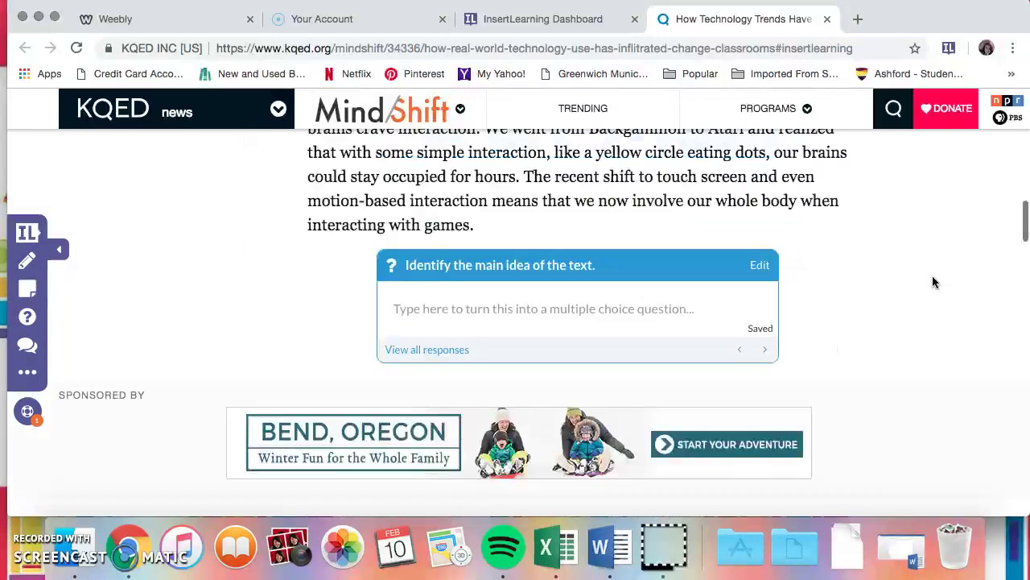
{"action": "scroll", "coordinate": [932, 282], "scroll_direction": "up", "scroll_amount": 5}
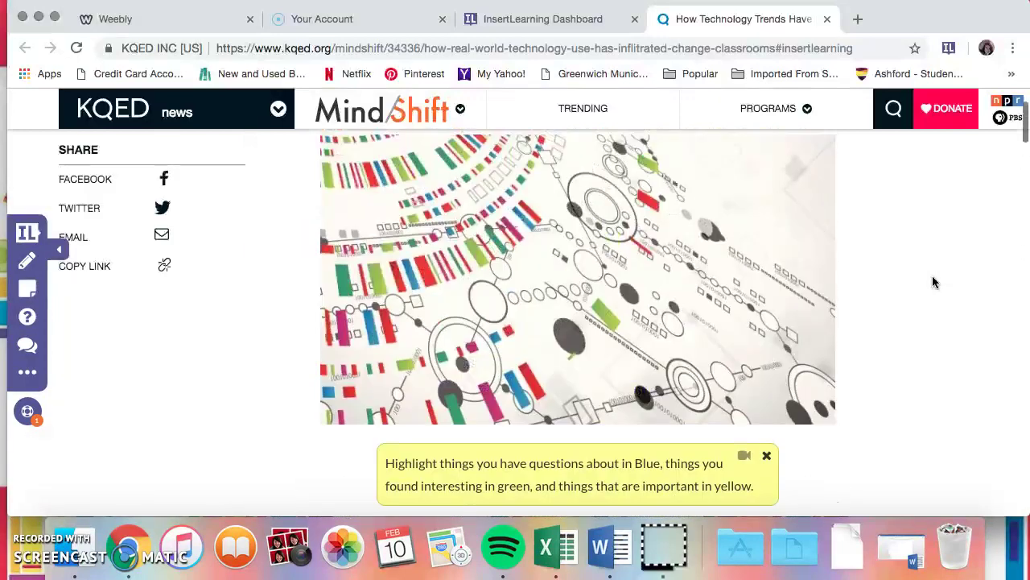
Step: Preview the lesson as a student, checking the note, highlight, question and discussion response fields, and resume the teacher view
{"action": "left_click", "coordinate": [27, 372]}
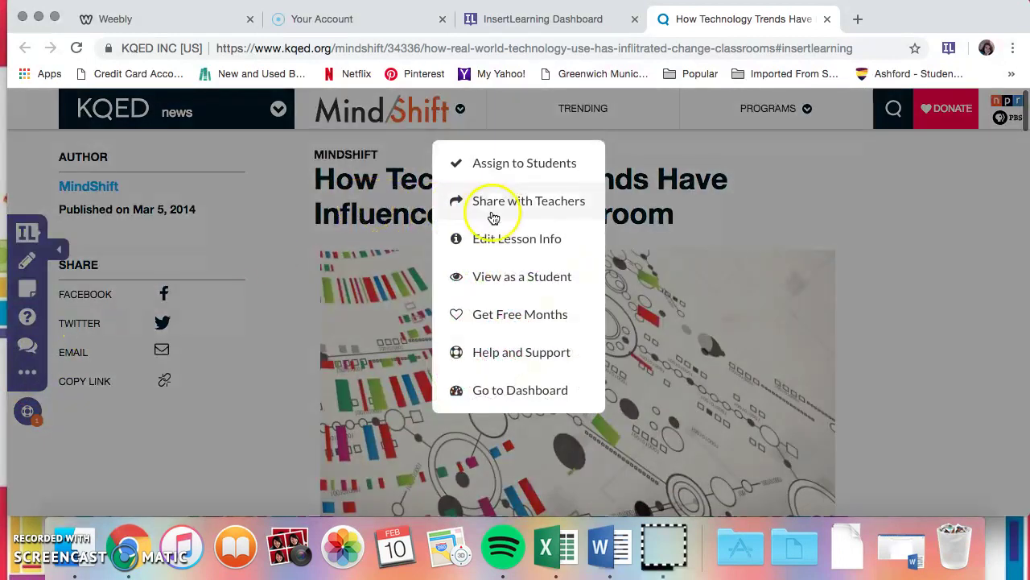
{"action": "left_click", "coordinate": [499, 283]}
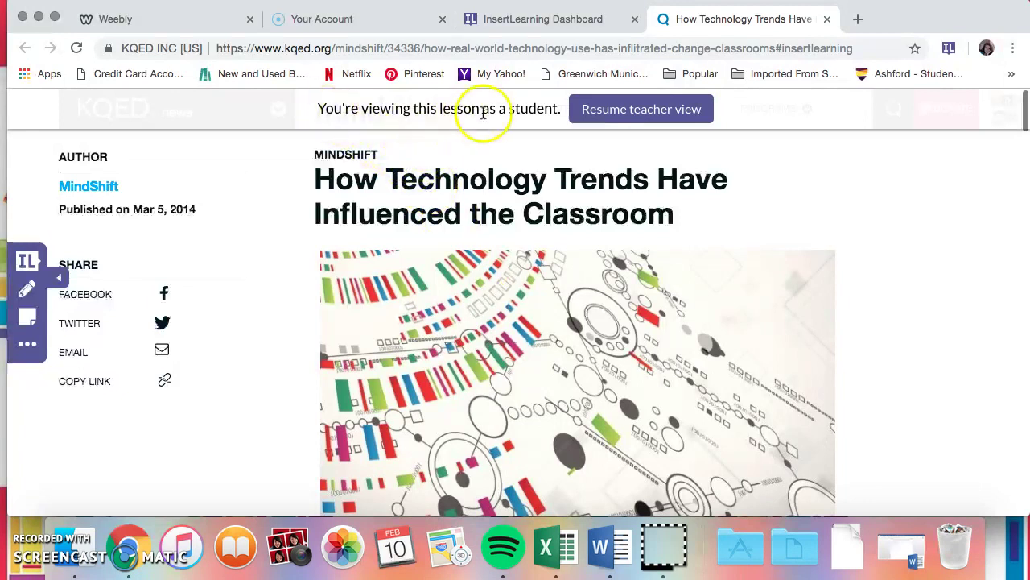
{"action": "scroll", "coordinate": [571, 271], "scroll_direction": "down", "scroll_amount": 5}
{"action": "scroll", "coordinate": [573, 268], "scroll_direction": "down", "scroll_amount": 1}
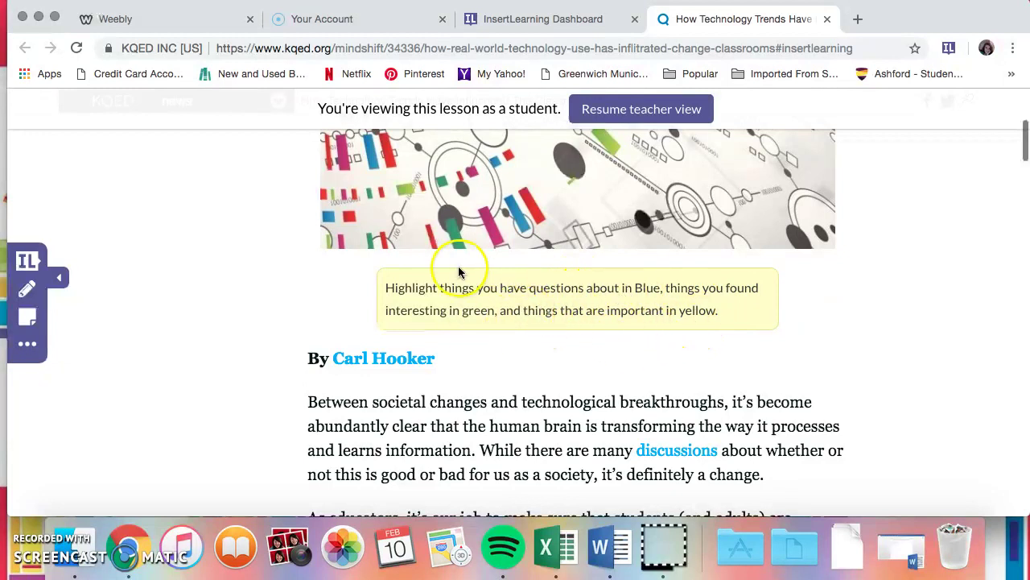
{"action": "scroll", "coordinate": [626, 361], "scroll_direction": "down", "scroll_amount": 5}
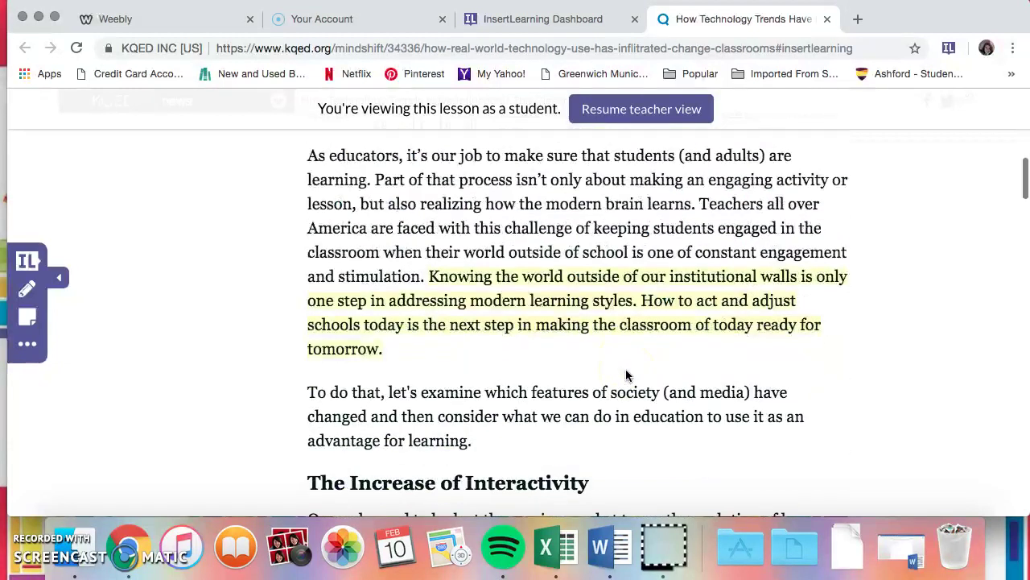
{"action": "scroll", "coordinate": [570, 324], "scroll_direction": "down", "scroll_amount": 5}
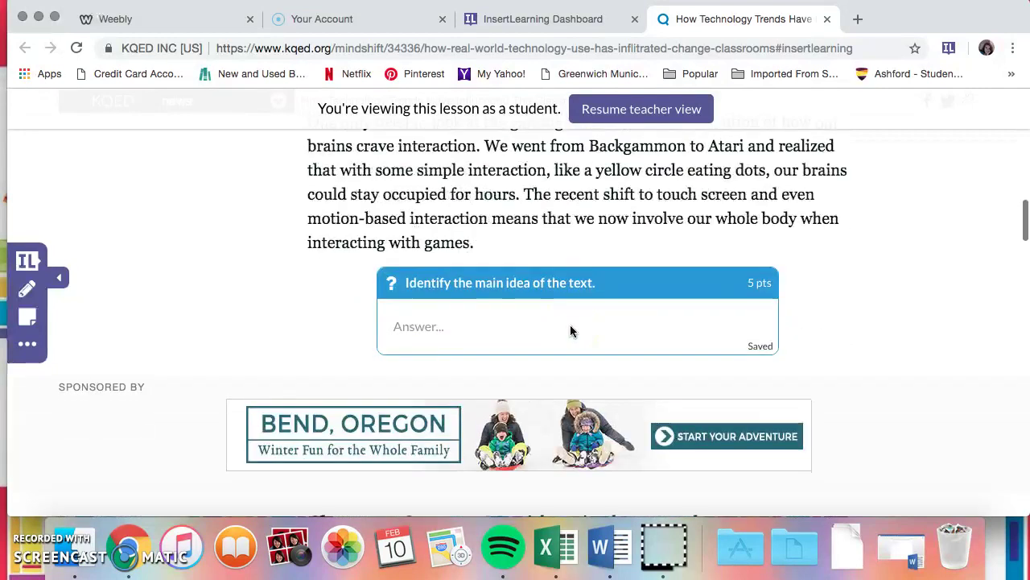
{"action": "left_click", "coordinate": [527, 340]}
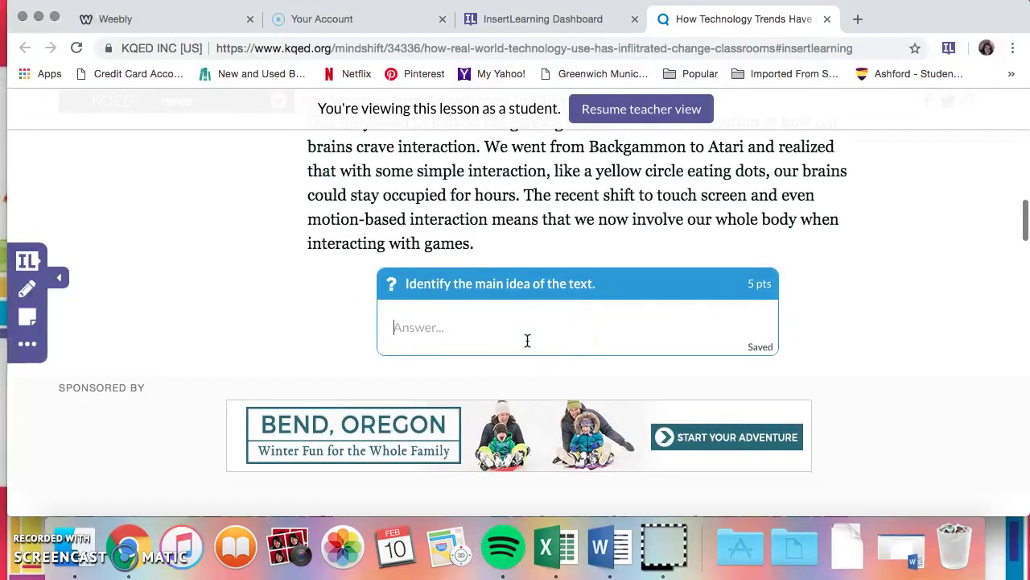
{"action": "scroll", "coordinate": [540, 398], "scroll_direction": "down", "scroll_amount": 15}
{"action": "scroll", "coordinate": [541, 396], "scroll_direction": "down", "scroll_amount": 6}
{"action": "left_click", "coordinate": [444, 248]}
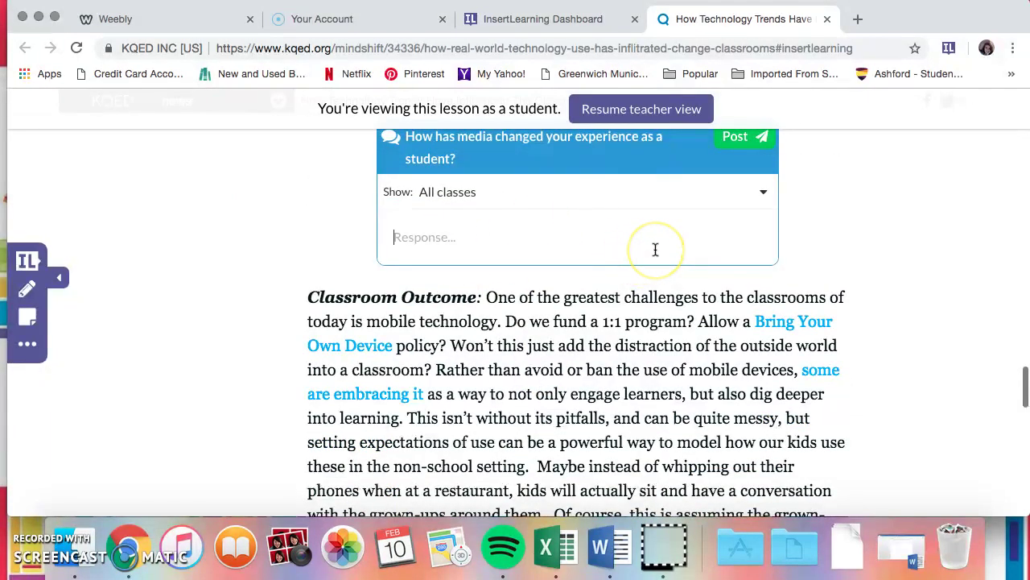
{"action": "scroll", "coordinate": [657, 241], "scroll_direction": "up", "scroll_amount": 4}
{"action": "left_click", "coordinate": [651, 103]}
Step: Review the lesson info options for name, subject area, grade level, tags and public listing, and cancel without saving
{"action": "scroll", "coordinate": [669, 260], "scroll_direction": "up", "scroll_amount": 10}
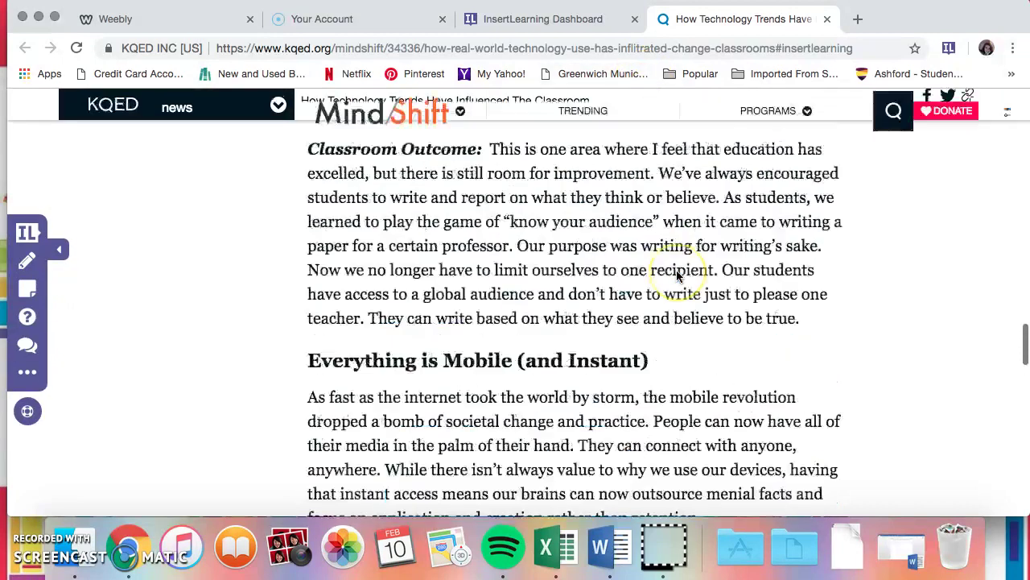
{"action": "scroll", "coordinate": [676, 276], "scroll_direction": "up", "scroll_amount": 10}
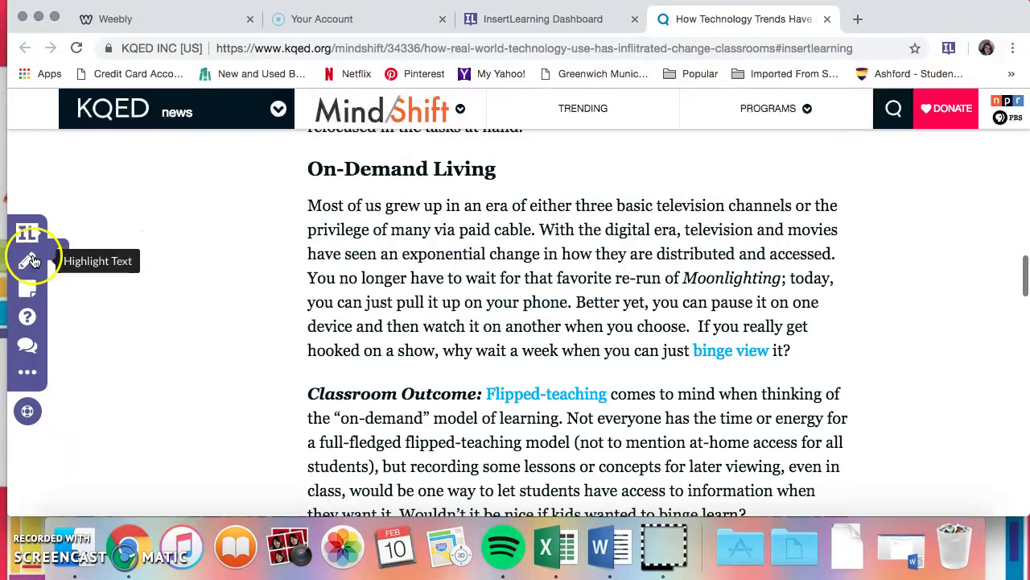
{"action": "left_click", "coordinate": [21, 372]}
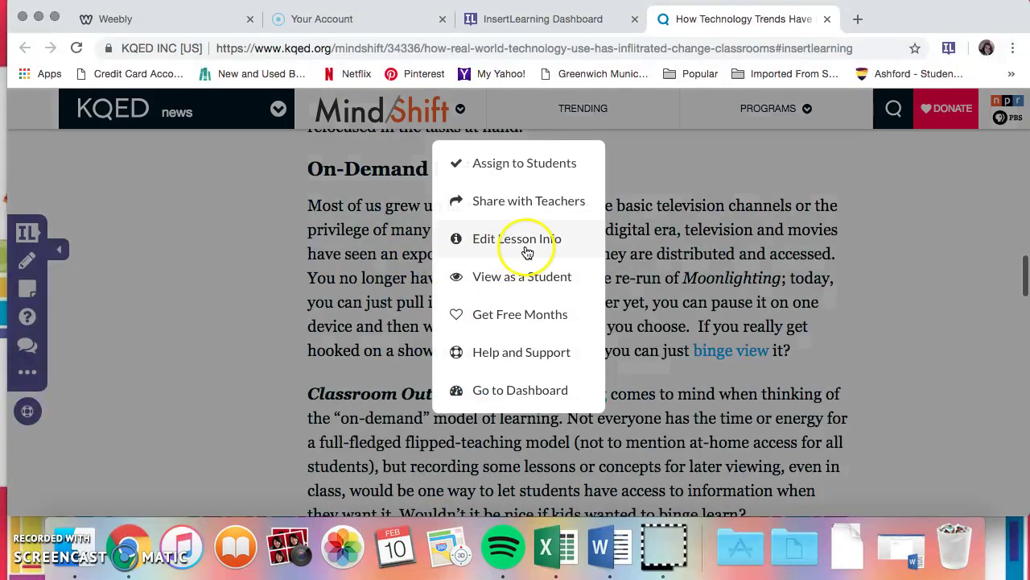
{"action": "left_click", "coordinate": [525, 242]}
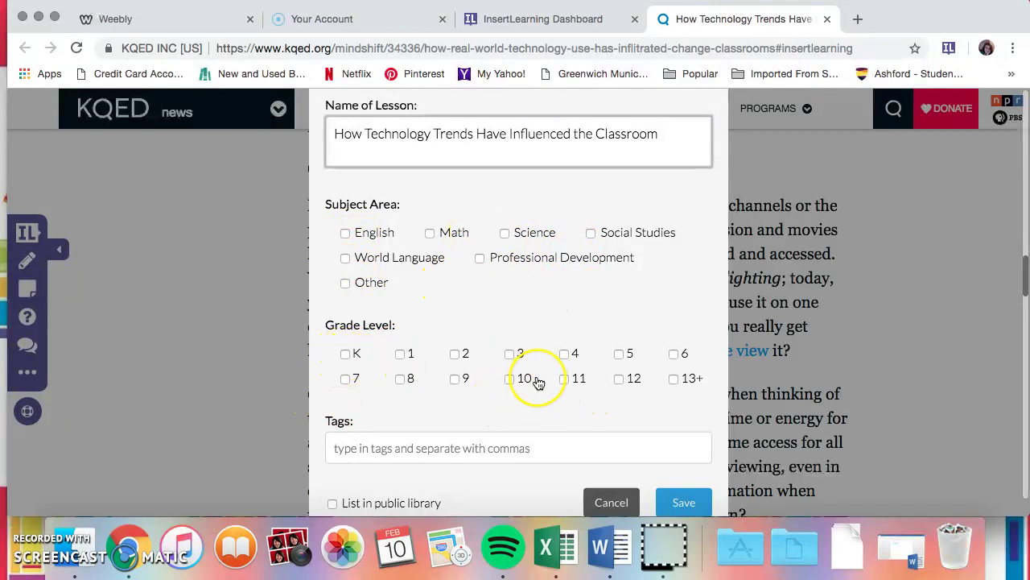
{"action": "scroll", "coordinate": [539, 383], "scroll_direction": "down", "scroll_amount": 1}
{"action": "left_click", "coordinate": [486, 432]}
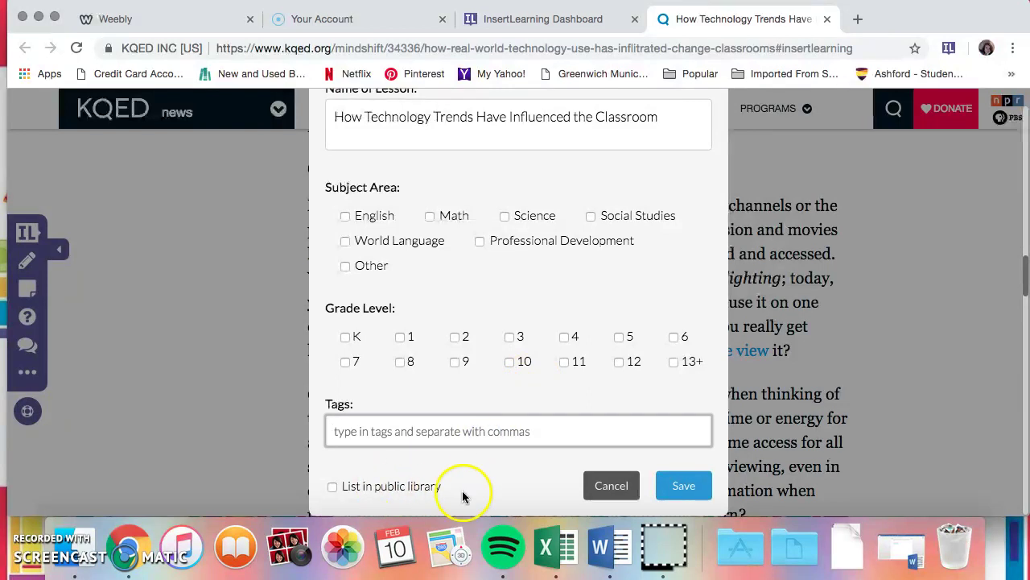
{"action": "left_click", "coordinate": [611, 486]}
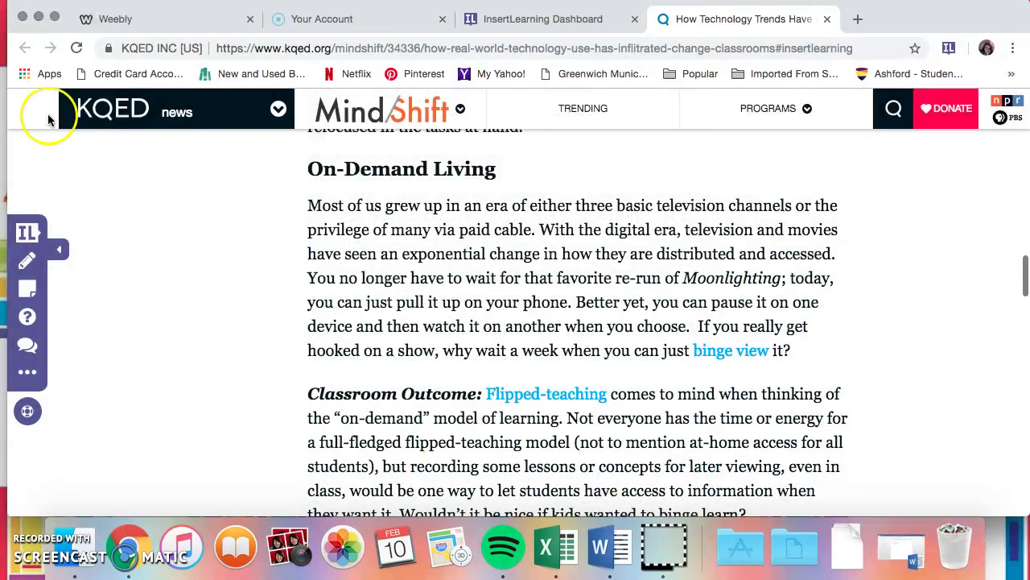
Step: Assign the lesson to the EDUCATION TECHNOLOGY class
{"action": "left_click", "coordinate": [37, 238]}
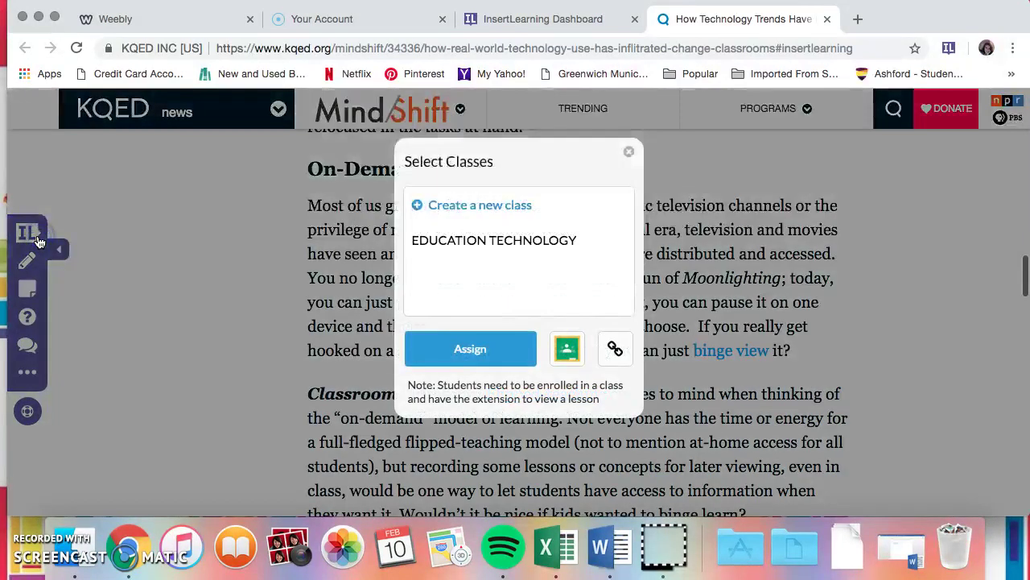
{"action": "left_click", "coordinate": [545, 246]}
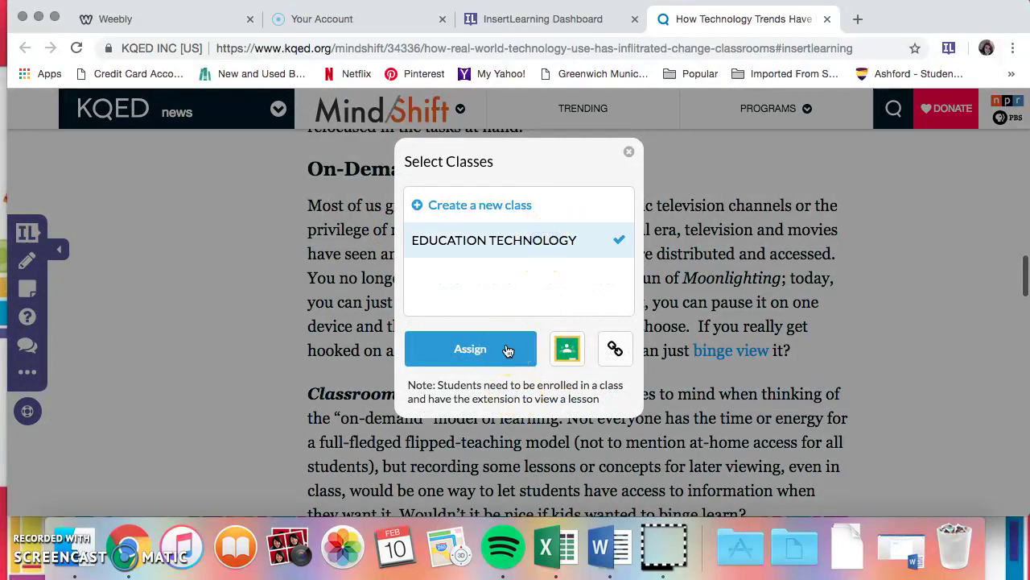
{"action": "left_click", "coordinate": [564, 352]}
{"action": "left_click", "coordinate": [507, 355]}
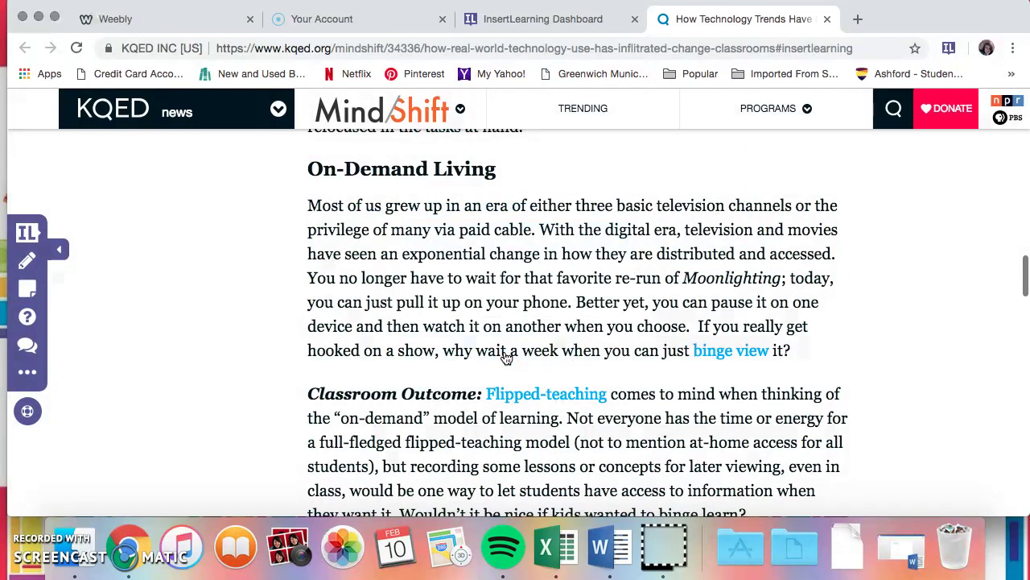
{"action": "scroll", "coordinate": [556, 352], "scroll_direction": "up", "scroll_amount": 15}
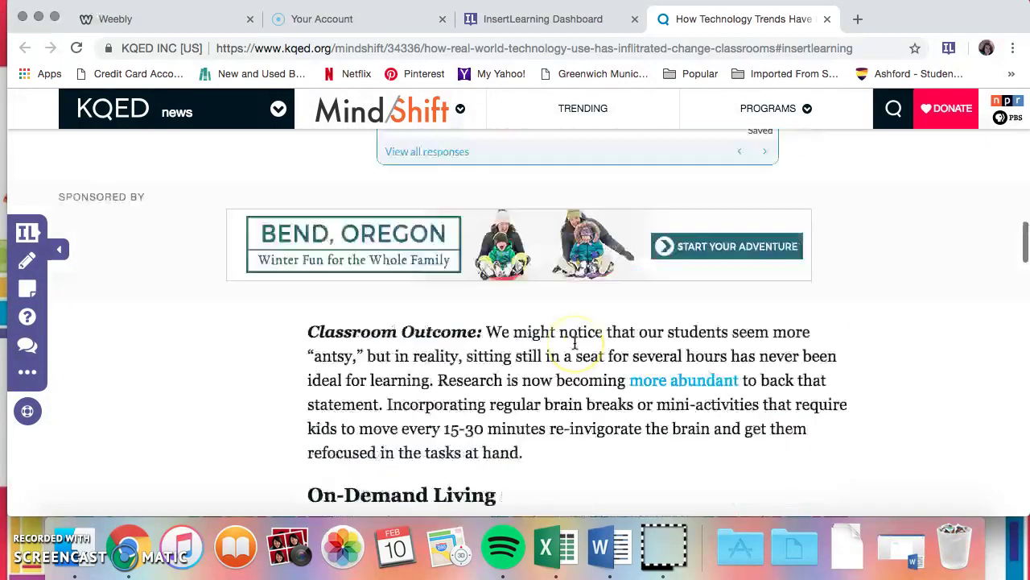
{"action": "scroll", "coordinate": [575, 344], "scroll_direction": "up", "scroll_amount": 5}
{"action": "left_click", "coordinate": [553, 159]}
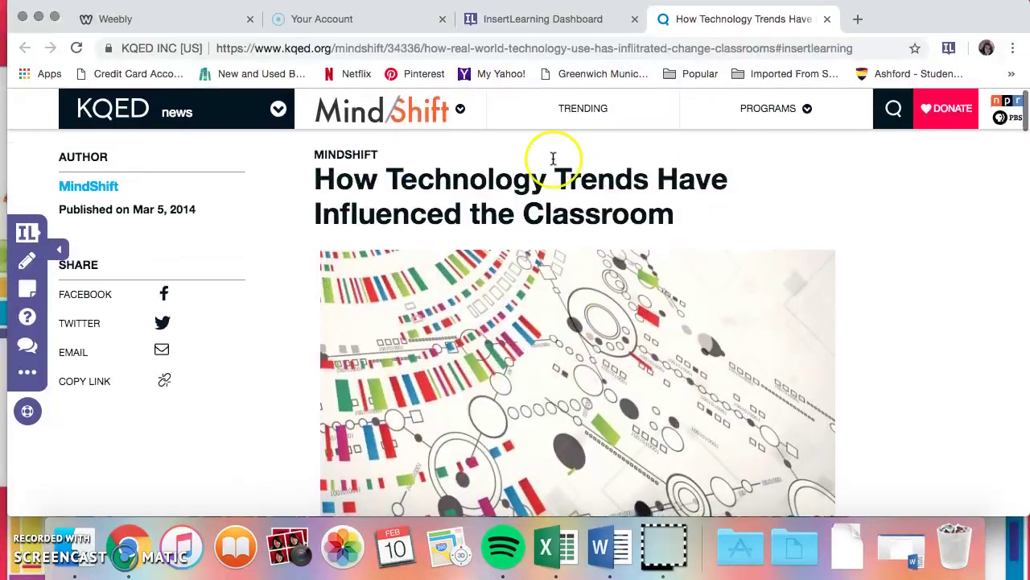
Step: Open the How Technology Trends Have Influenced the Classroom lesson from the dashboard's lesson list and look through the article and its inserted content
{"action": "left_click", "coordinate": [532, 19]}
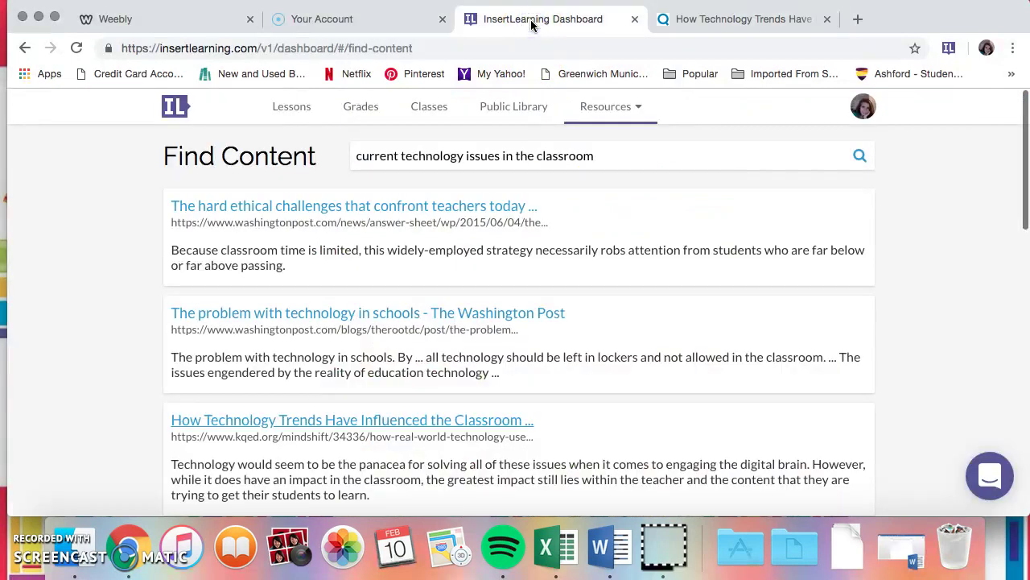
{"action": "left_click", "coordinate": [276, 108]}
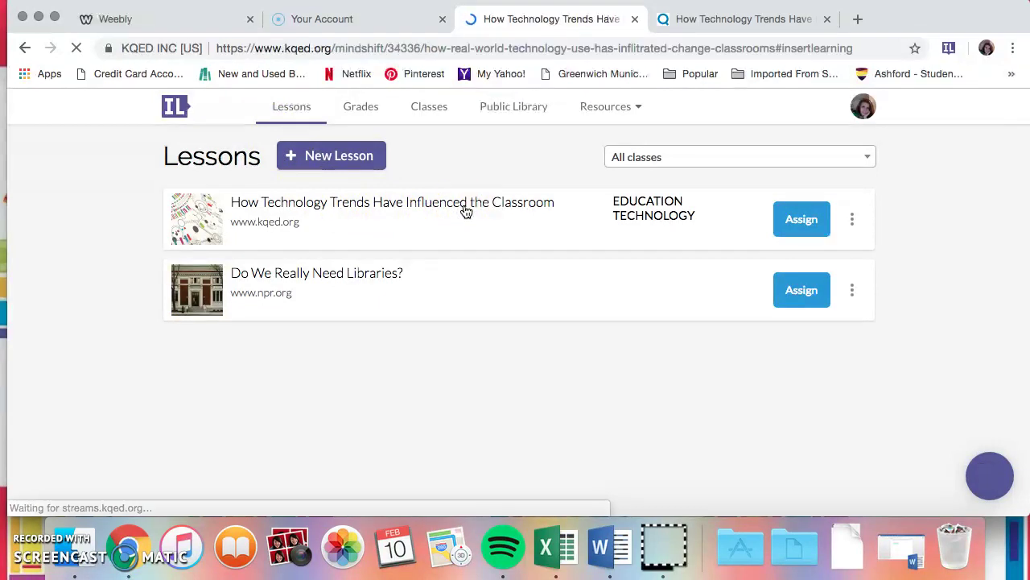
{"action": "scroll", "coordinate": [580, 257], "scroll_direction": "down", "scroll_amount": 15}
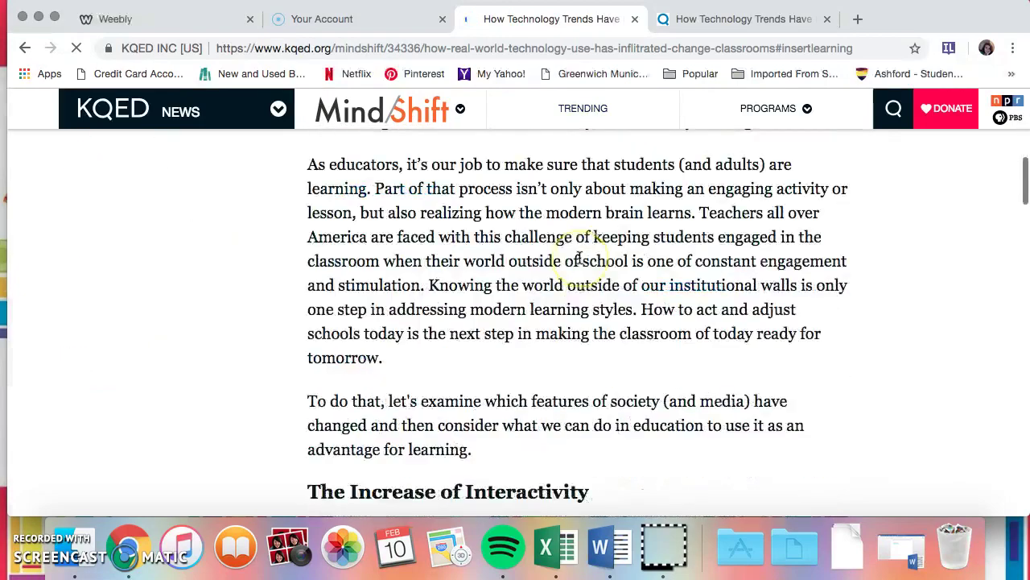
{"action": "scroll", "coordinate": [580, 258], "scroll_direction": "up", "scroll_amount": 10}
{"action": "scroll", "coordinate": [580, 258], "scroll_direction": "up", "scroll_amount": 8}
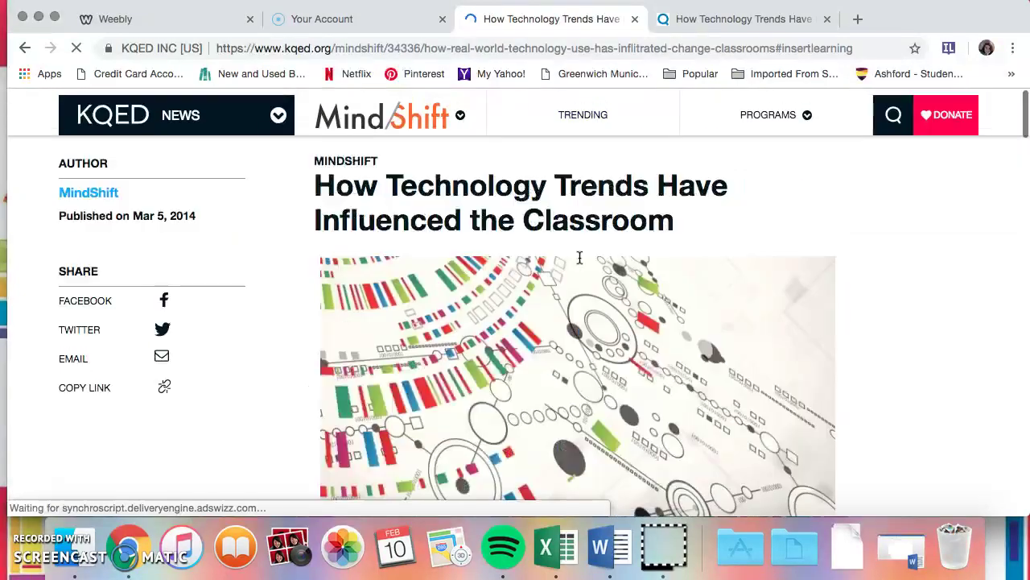
{"action": "scroll", "coordinate": [579, 258], "scroll_direction": "down", "scroll_amount": 15}
{"action": "scroll", "coordinate": [580, 258], "scroll_direction": "down", "scroll_amount": 20}
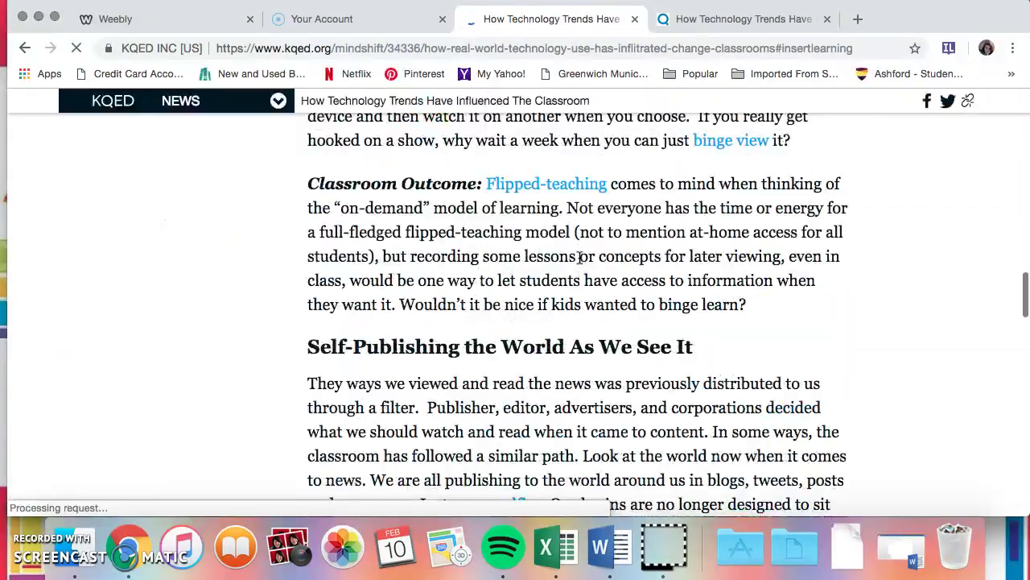
{"action": "scroll", "coordinate": [579, 258], "scroll_direction": "down", "scroll_amount": 4}
{"action": "scroll", "coordinate": [579, 258], "scroll_direction": "up", "scroll_amount": 15}
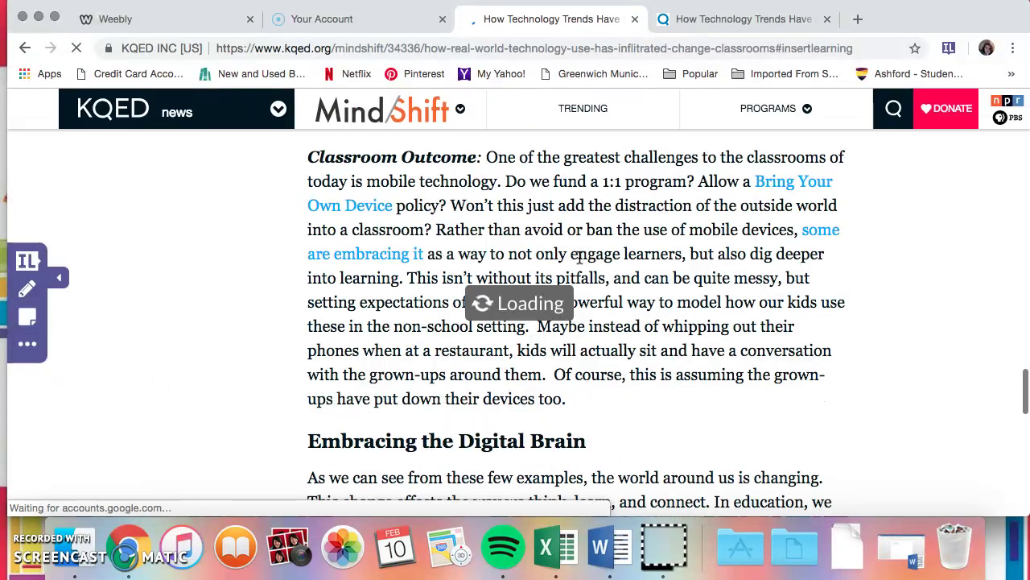
{"action": "left_click", "coordinate": [585, 301]}
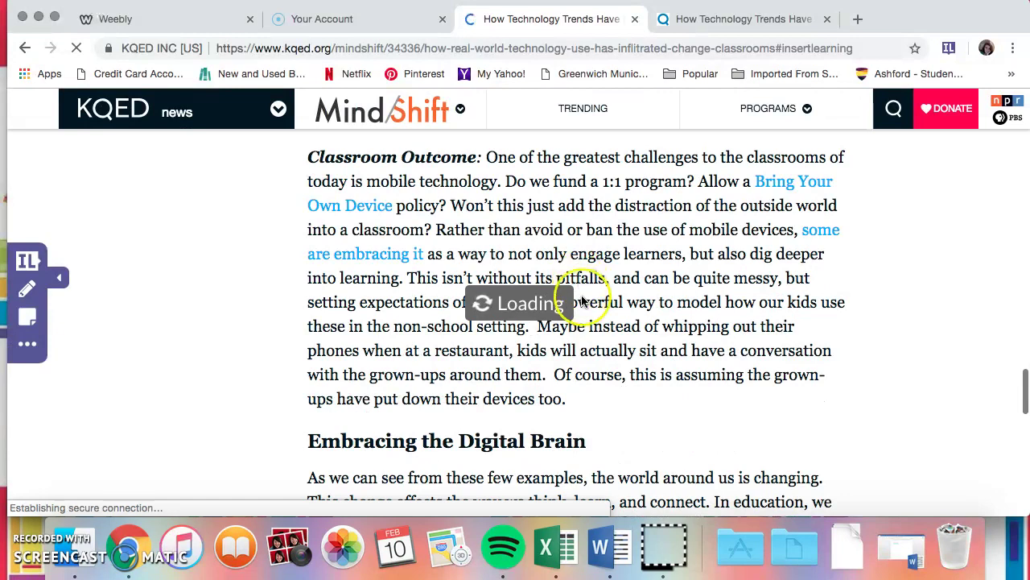
{"action": "scroll", "coordinate": [584, 301], "scroll_direction": "up", "scroll_amount": 4}
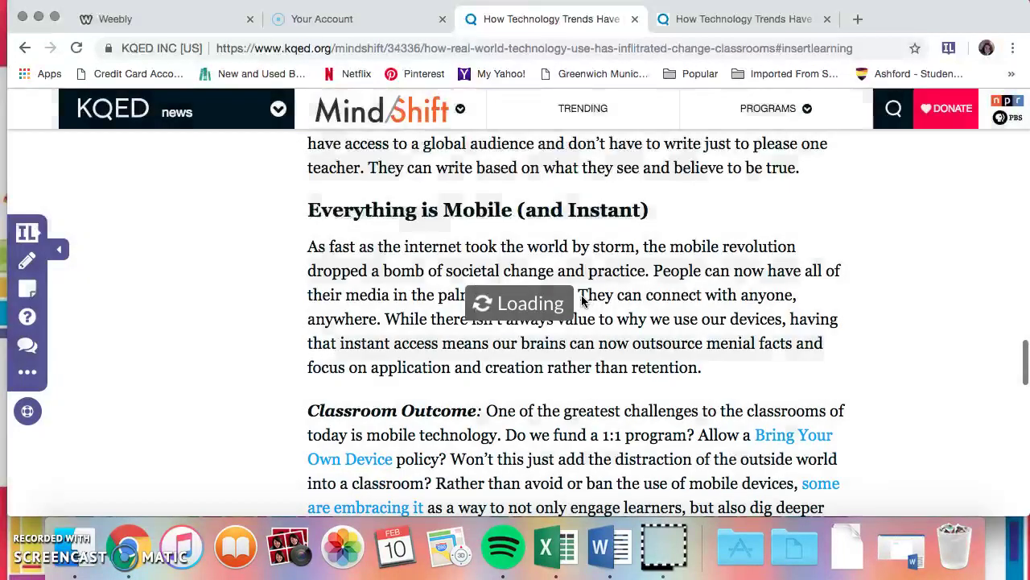
{"action": "scroll", "coordinate": [582, 301], "scroll_direction": "up", "scroll_amount": 10}
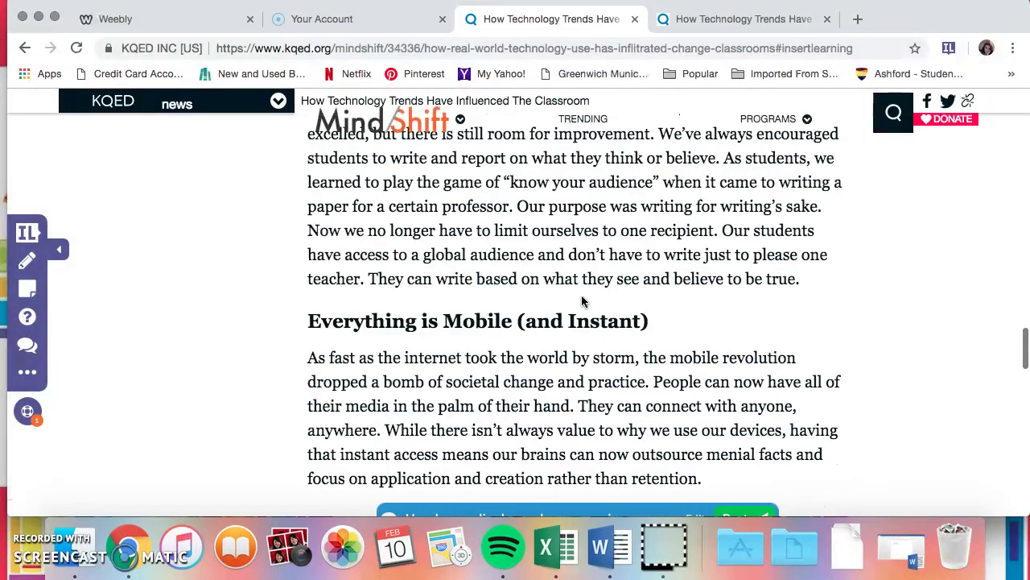
{"action": "scroll", "coordinate": [582, 302], "scroll_direction": "up", "scroll_amount": 15}
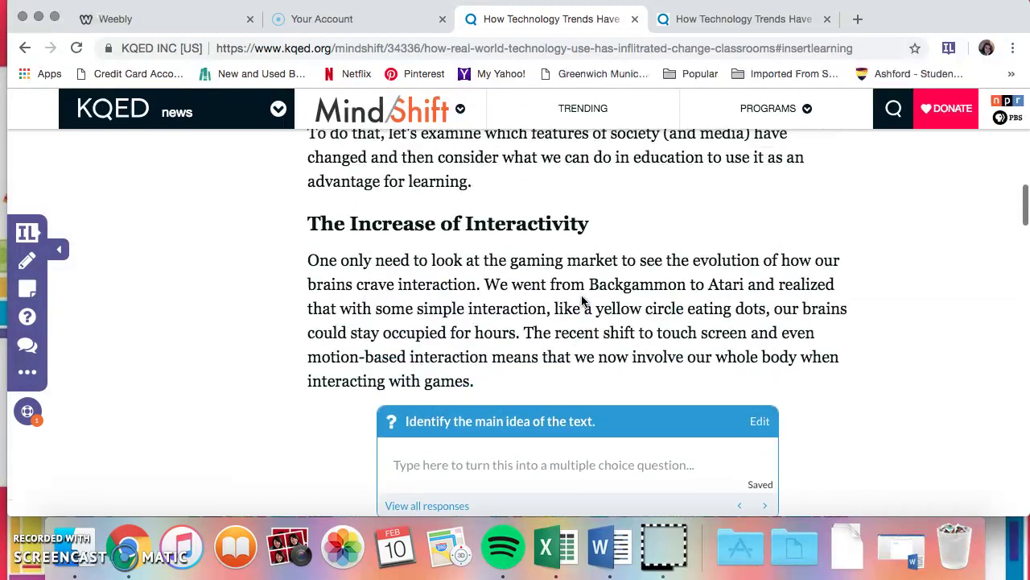
{"action": "scroll", "coordinate": [583, 301], "scroll_direction": "up", "scroll_amount": 2}
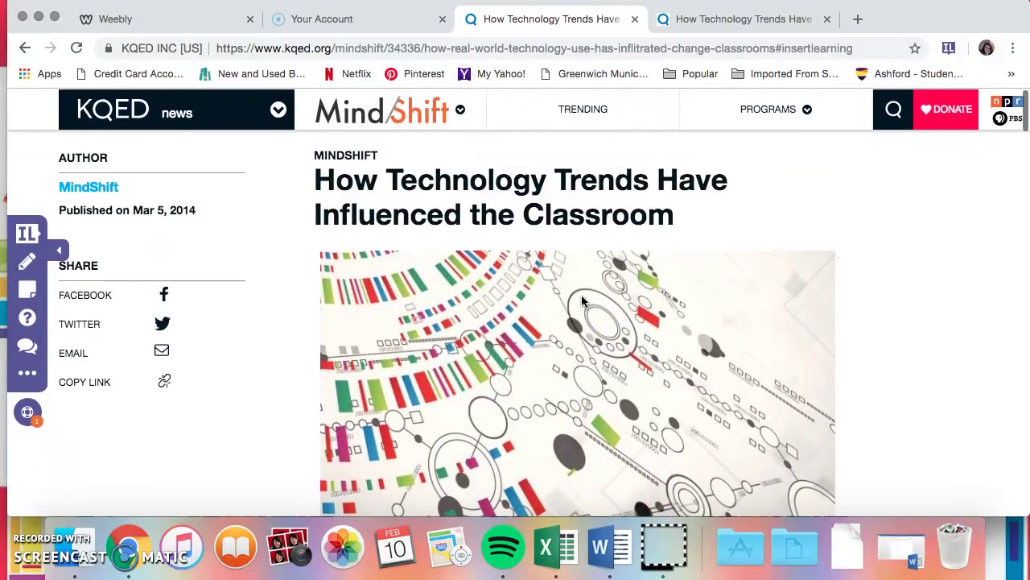